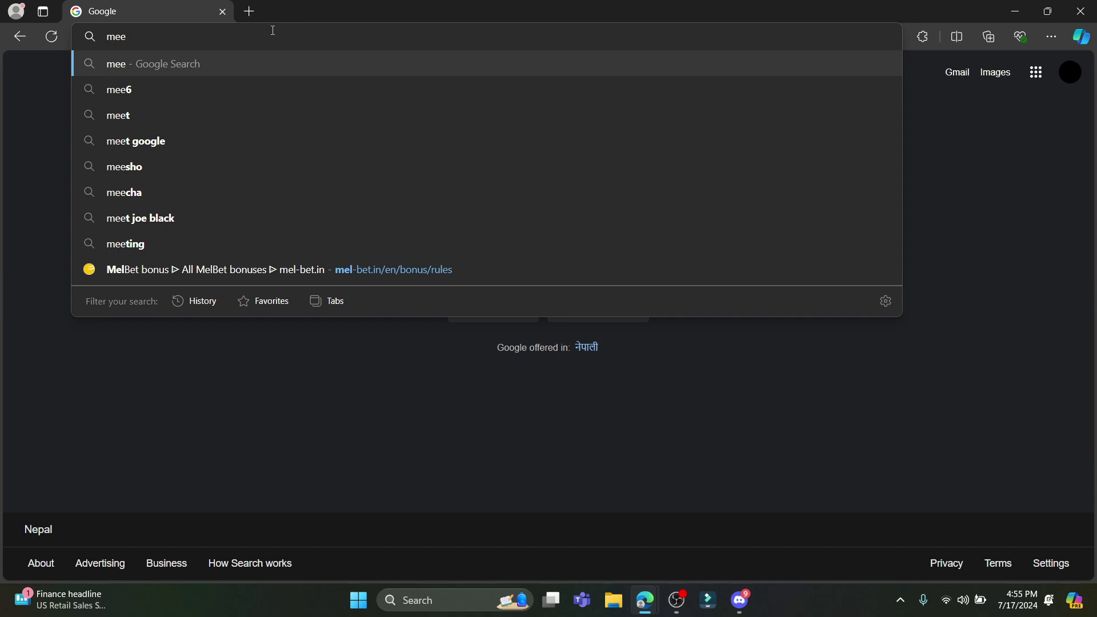
Search the web for mee6 and open the official MEE6 website
{"action": "type", "text": "6"}
{"action": "key", "text": "Return"}
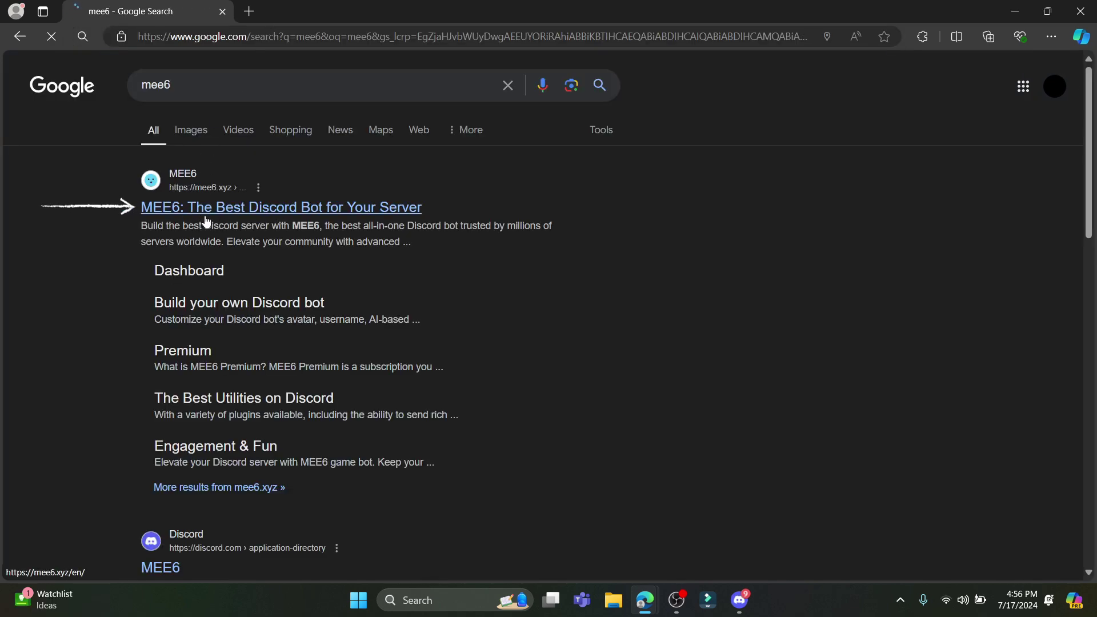
{"action": "left_click", "coordinate": [207, 218]}
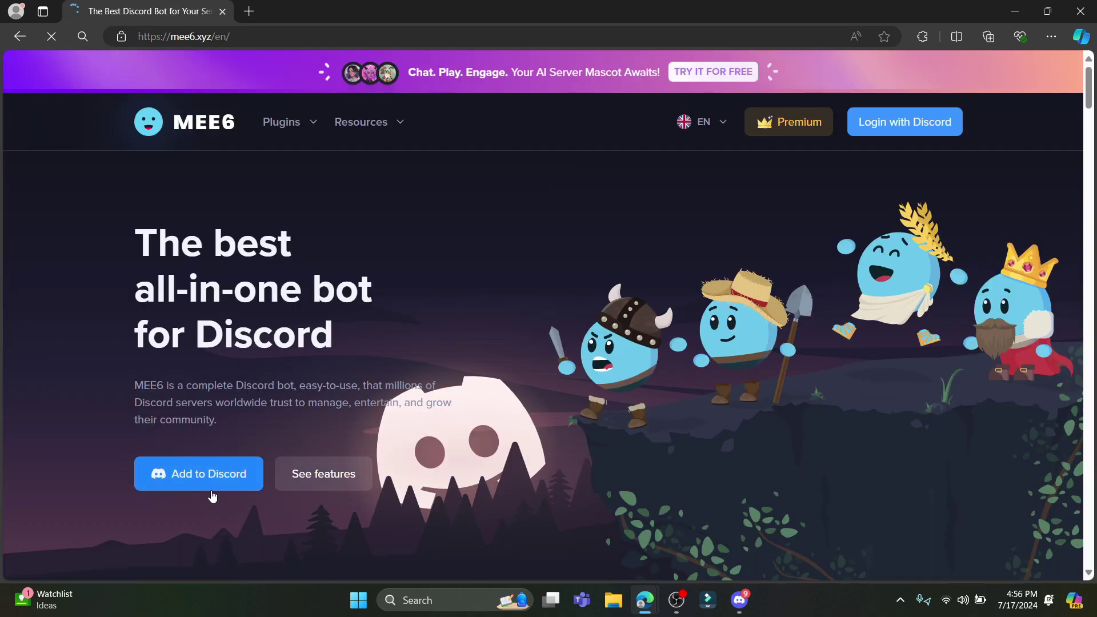
Authorize MEE6 to access the Discord account and start the setup for the Thismyserverpeople server
{"action": "left_click", "coordinate": [198, 481]}
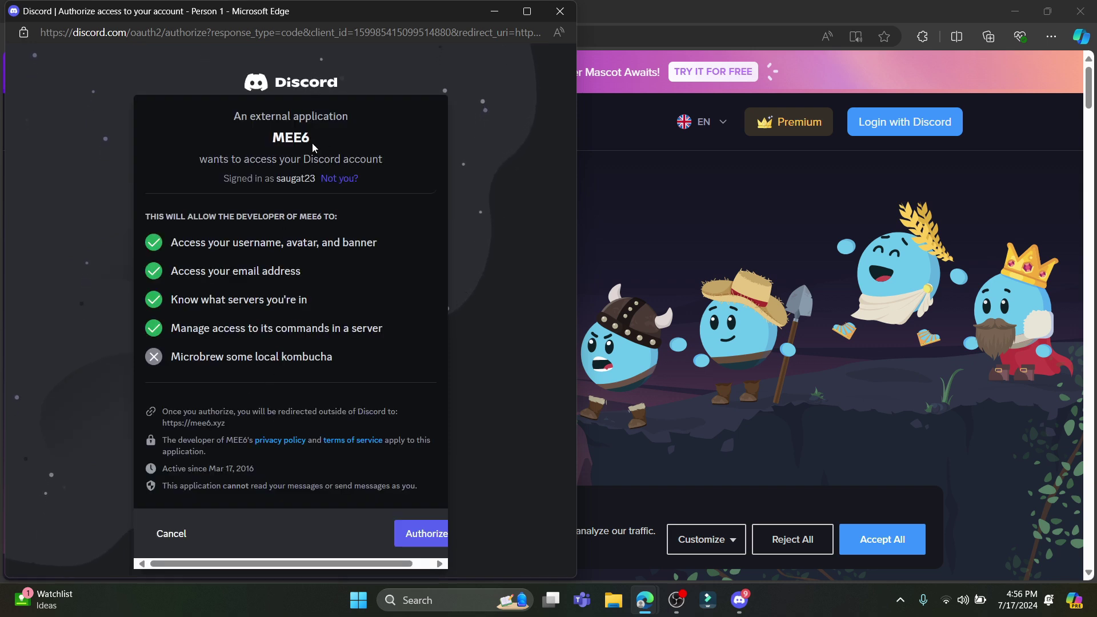
{"action": "left_click", "coordinate": [429, 531]}
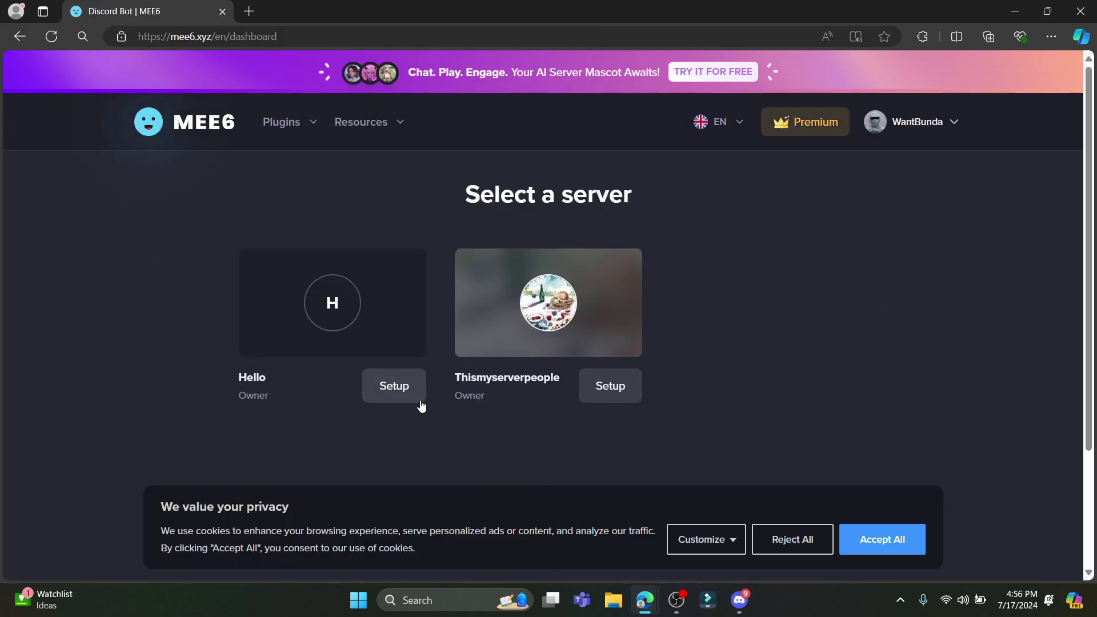
{"action": "left_click", "coordinate": [611, 387]}
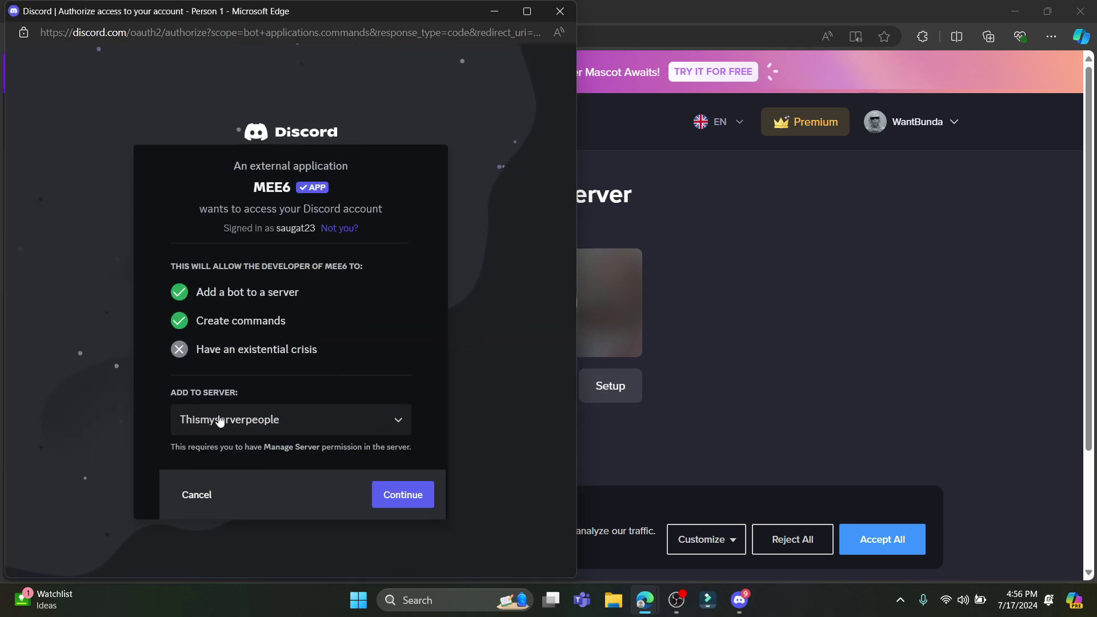
Authorize the MEE6 bot on Thismyserverpeople with all listed permissions and complete the human verification
{"action": "left_click", "coordinate": [417, 499]}
{"action": "scroll", "coordinate": [331, 420], "scroll_direction": "down", "scroll_amount": 5}
{"action": "scroll", "coordinate": [331, 420], "scroll_direction": "down", "scroll_amount": 7}
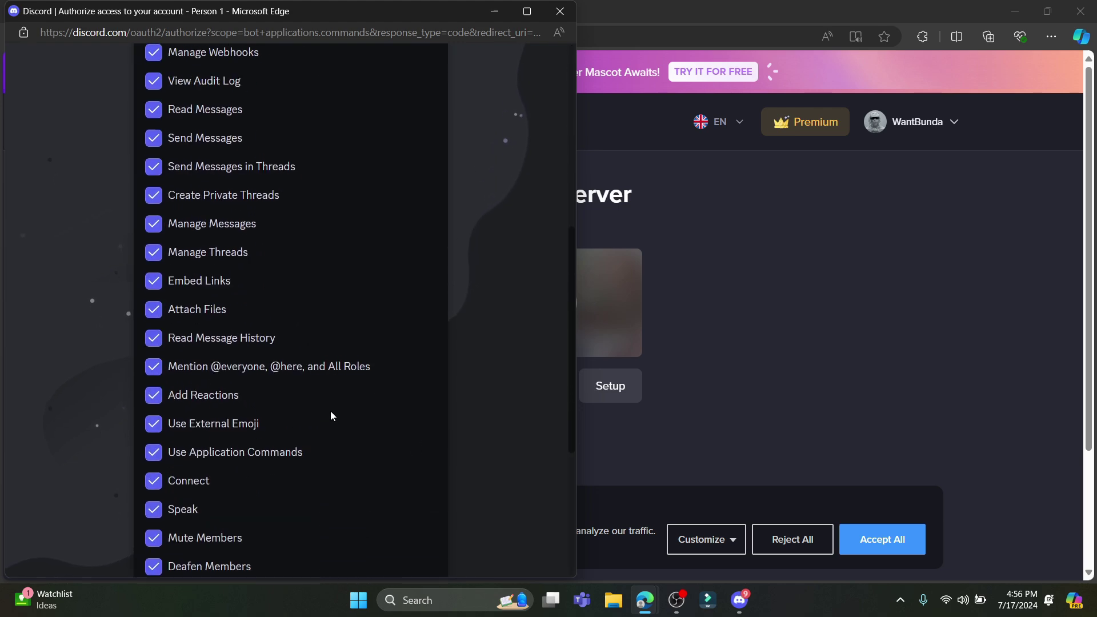
{"action": "left_click", "coordinate": [430, 539]}
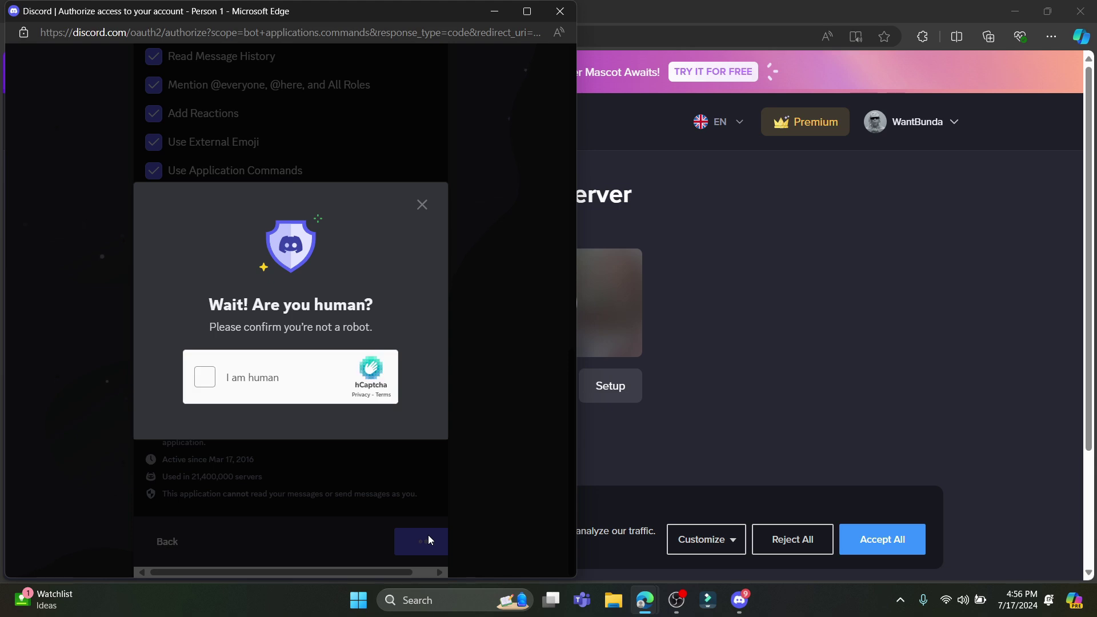
{"action": "left_click", "coordinate": [211, 385]}
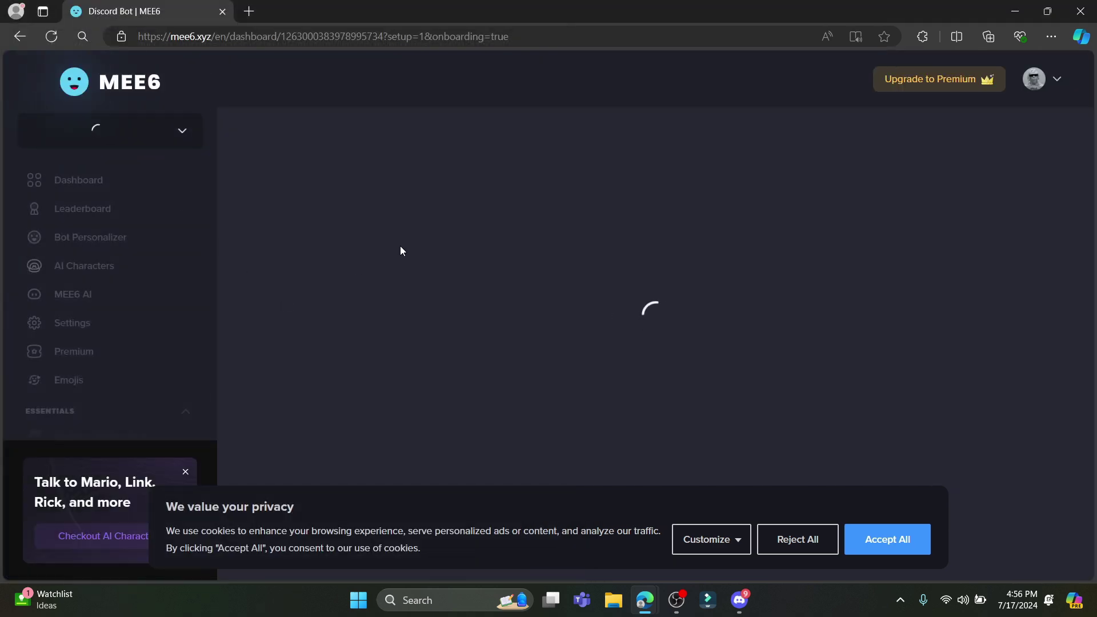
Accept all cookies and activate the Welcome & Goodbye plugin from the Server Management category
{"action": "left_click", "coordinate": [914, 542]}
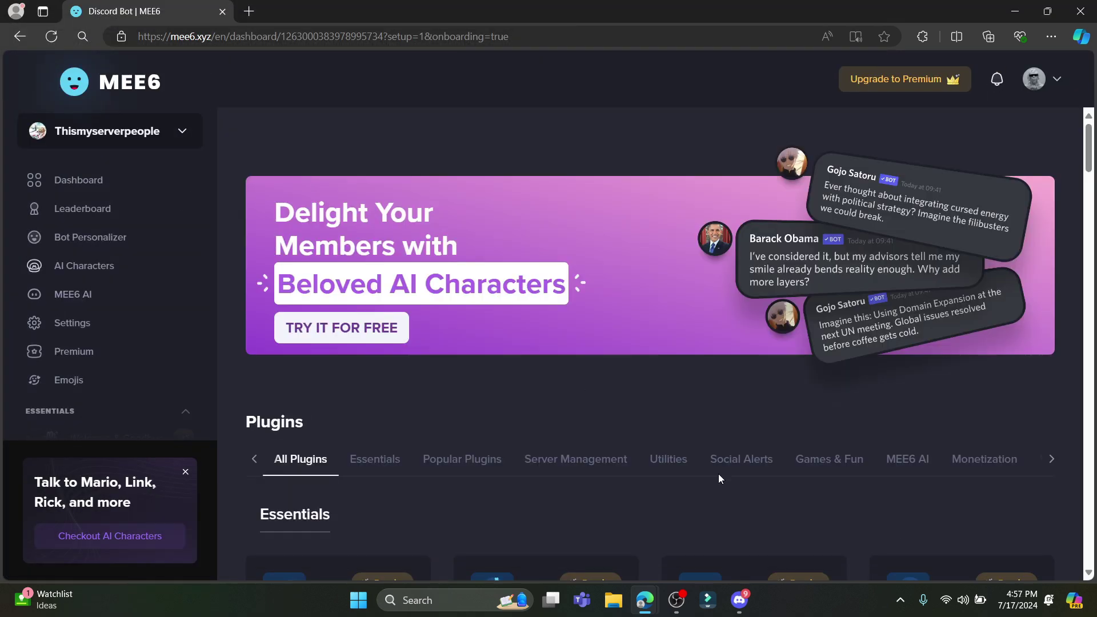
{"action": "scroll", "coordinate": [595, 414], "scroll_direction": "down", "scroll_amount": 10}
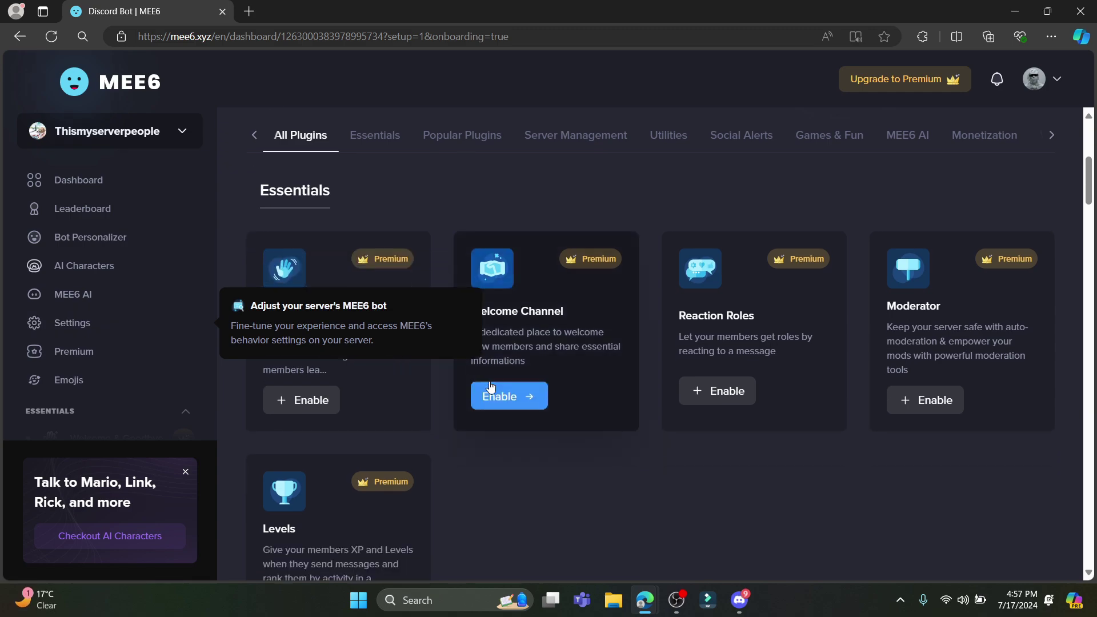
{"action": "scroll", "coordinate": [536, 333], "scroll_direction": "down", "scroll_amount": 15}
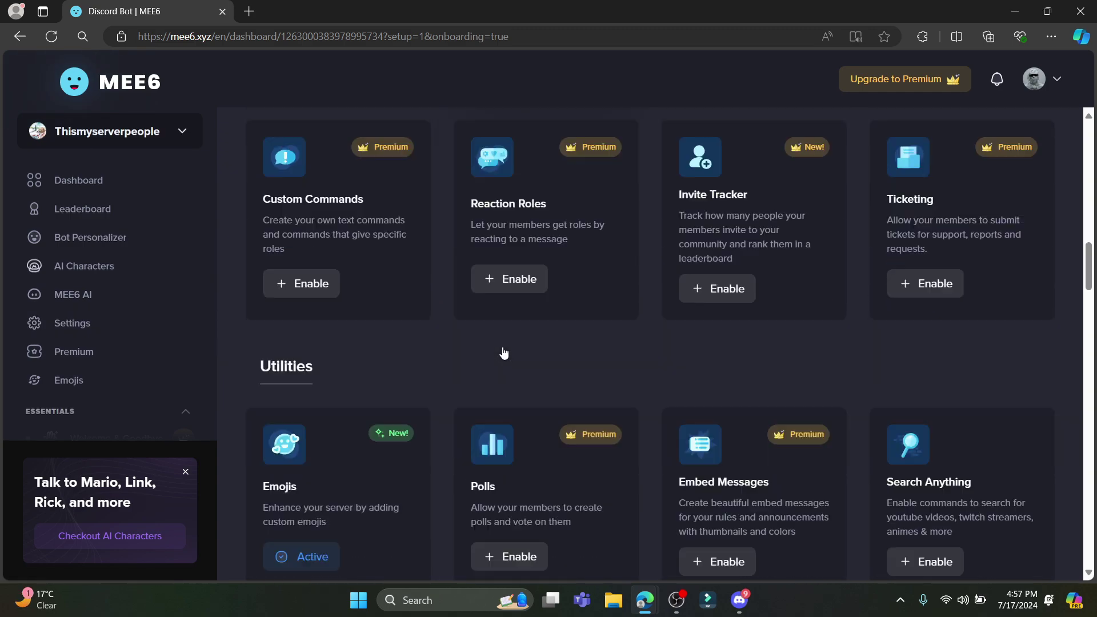
{"action": "scroll", "coordinate": [504, 352], "scroll_direction": "down", "scroll_amount": 10}
{"action": "scroll", "coordinate": [504, 352], "scroll_direction": "up", "scroll_amount": 15}
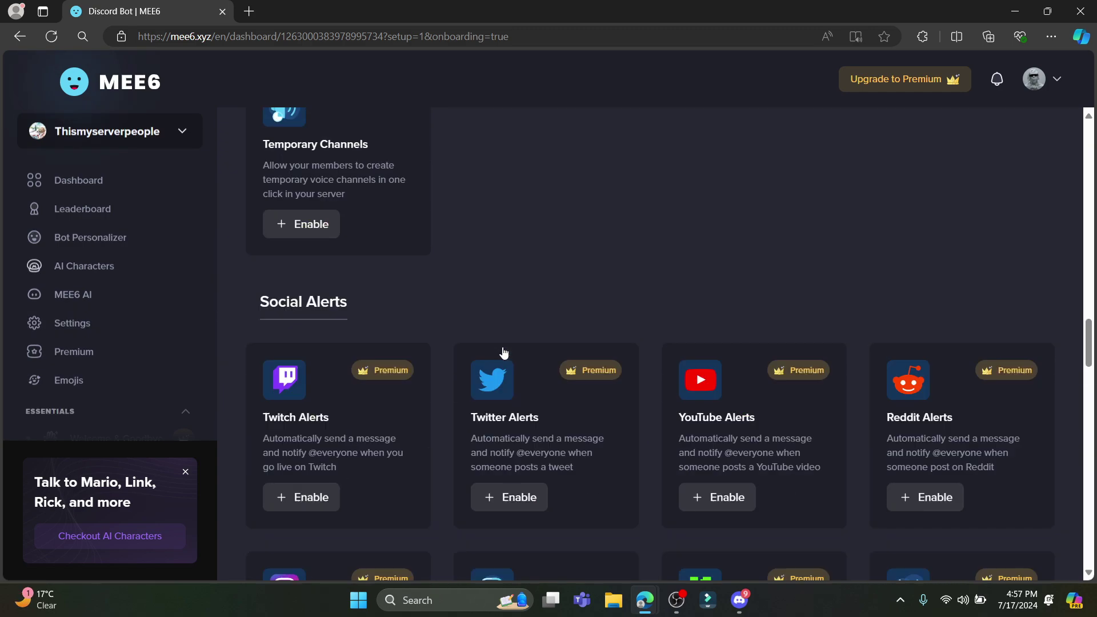
{"action": "scroll", "coordinate": [504, 350], "scroll_direction": "up", "scroll_amount": 20}
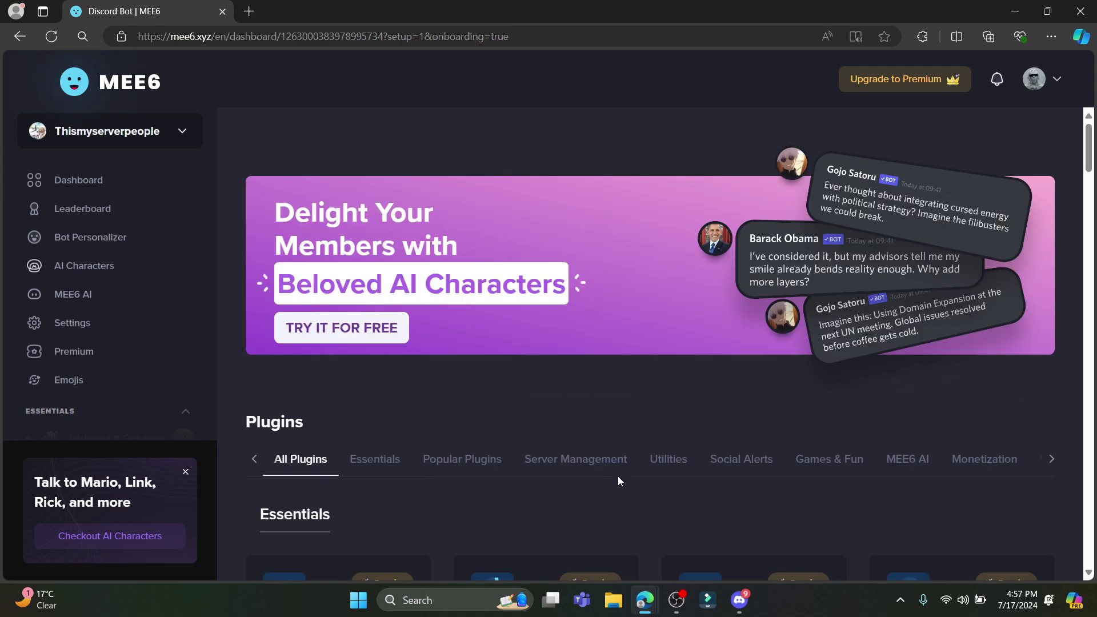
{"action": "left_click", "coordinate": [555, 463]}
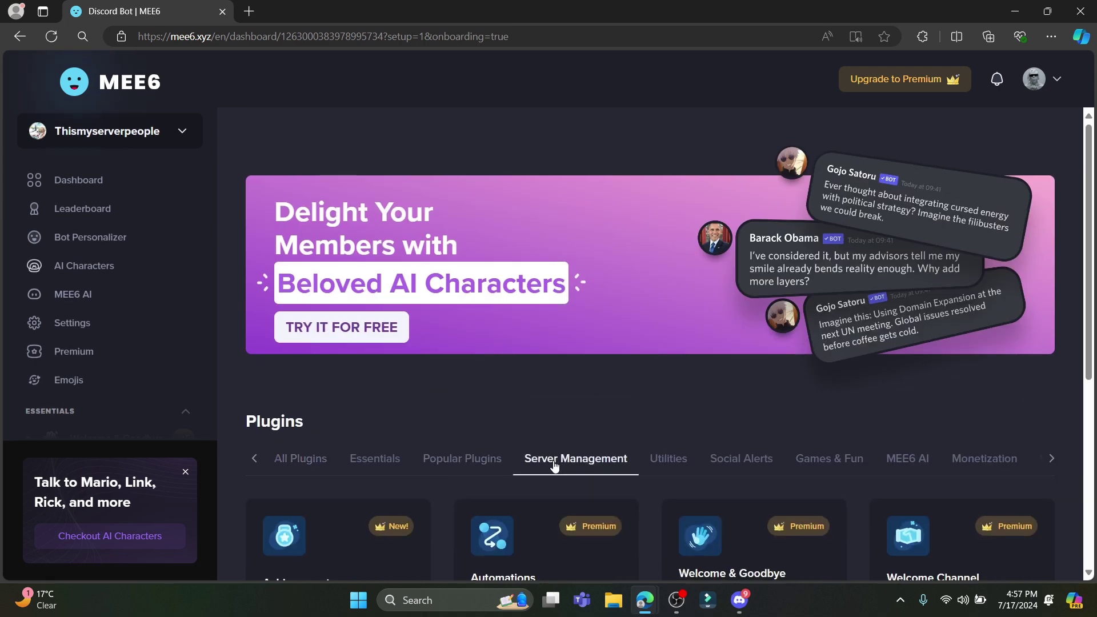
{"action": "scroll", "coordinate": [555, 465], "scroll_direction": "down", "scroll_amount": 2}
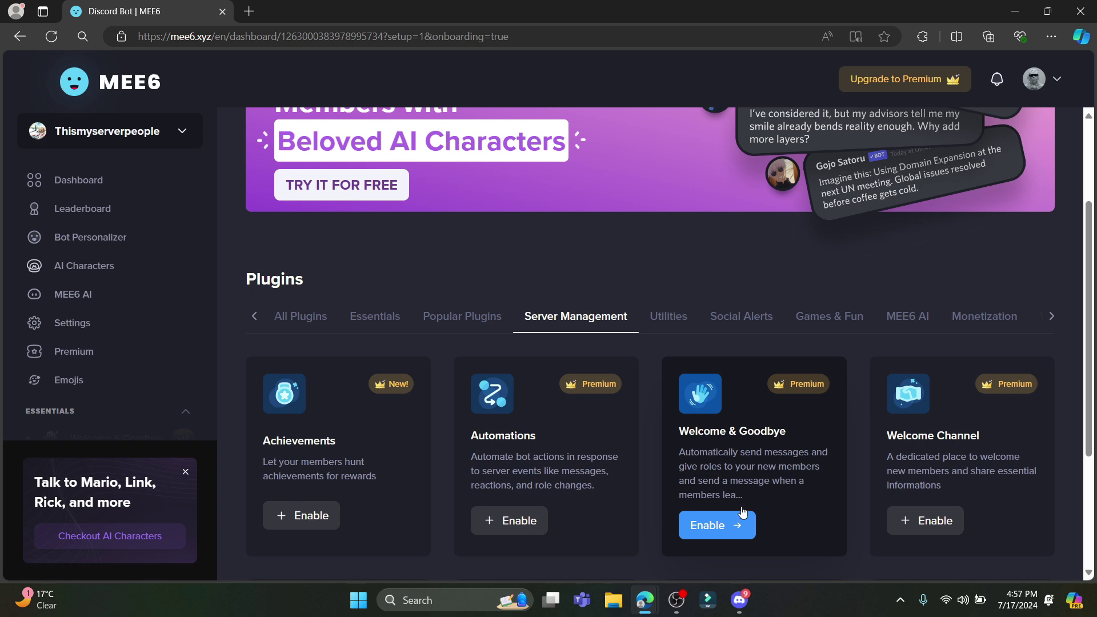
{"action": "left_click", "coordinate": [710, 533]}
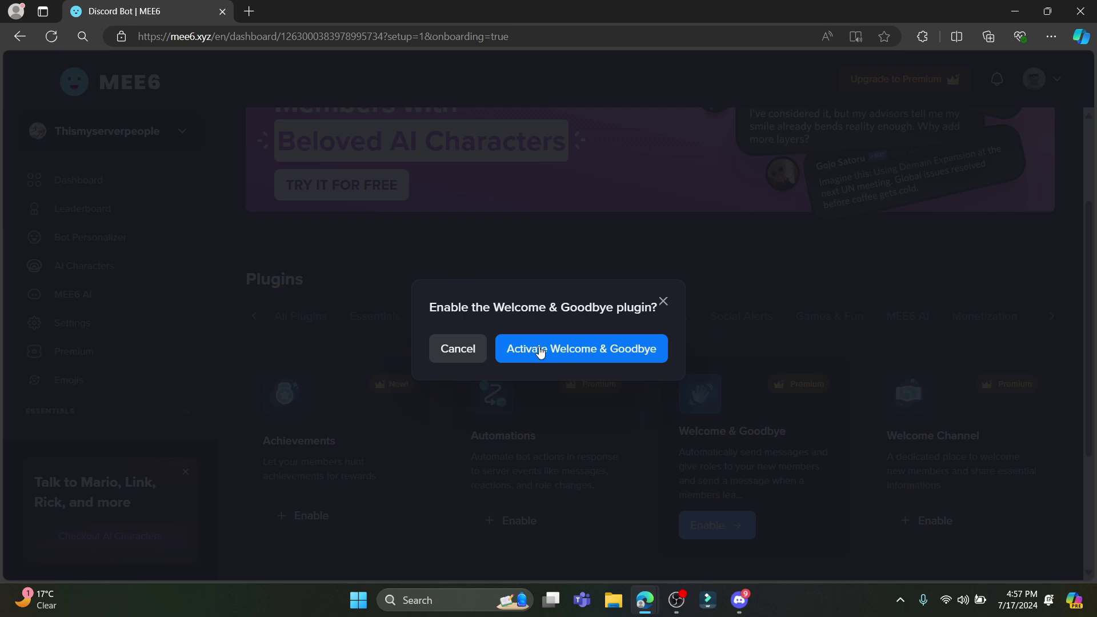
{"action": "left_click", "coordinate": [584, 350]}
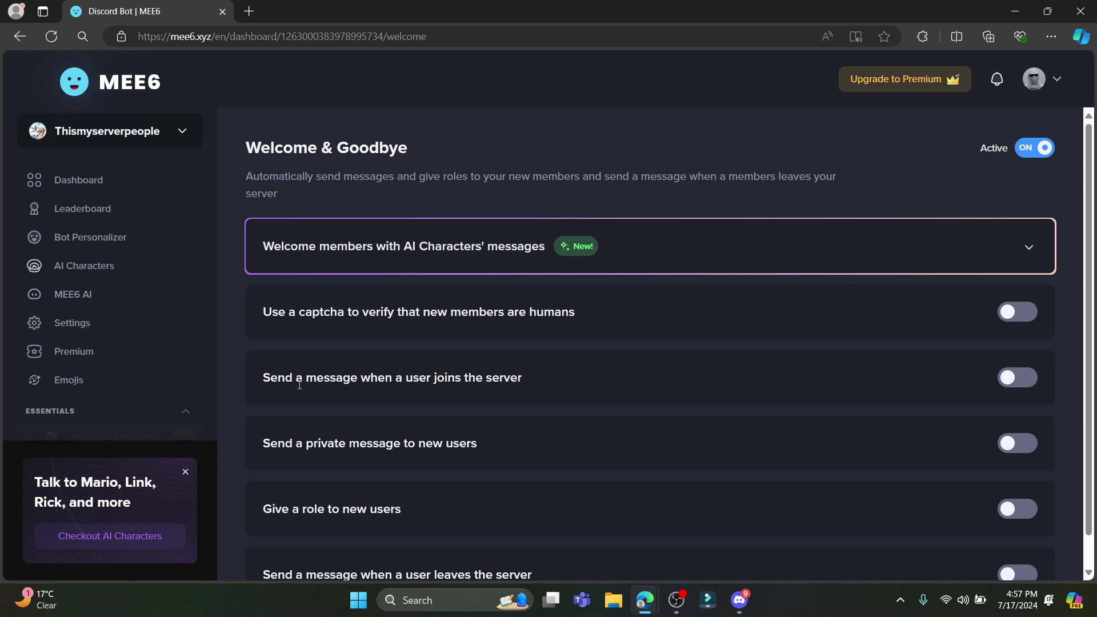
Try to get started with AI Characters' welcome messages and dismiss the Unlimited plan offer
{"action": "left_click", "coordinate": [1027, 248]}
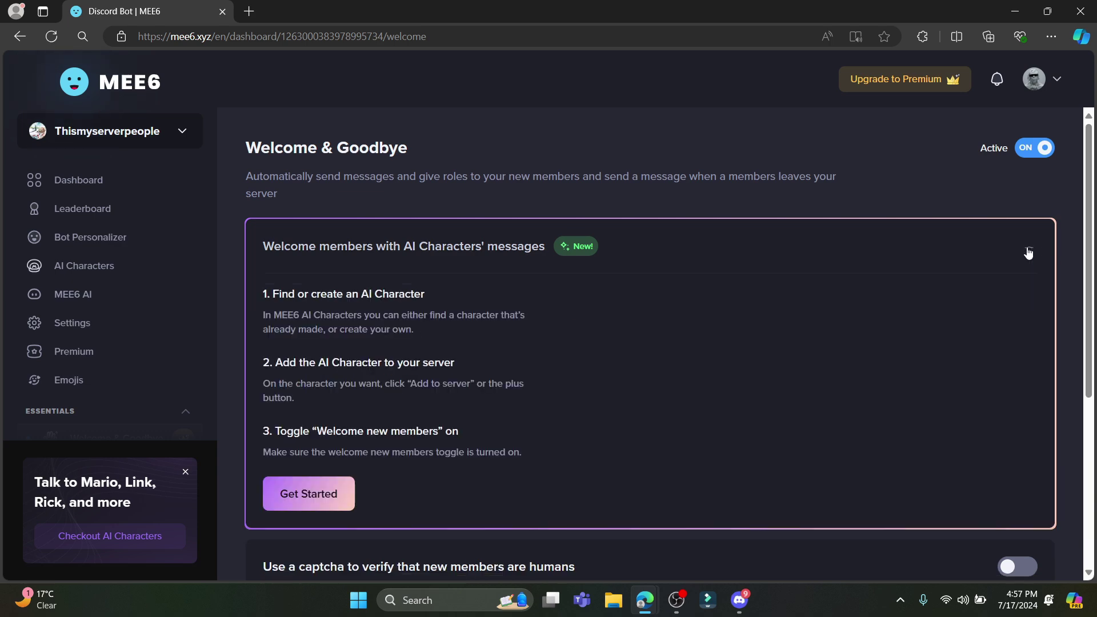
{"action": "left_click", "coordinate": [291, 493]}
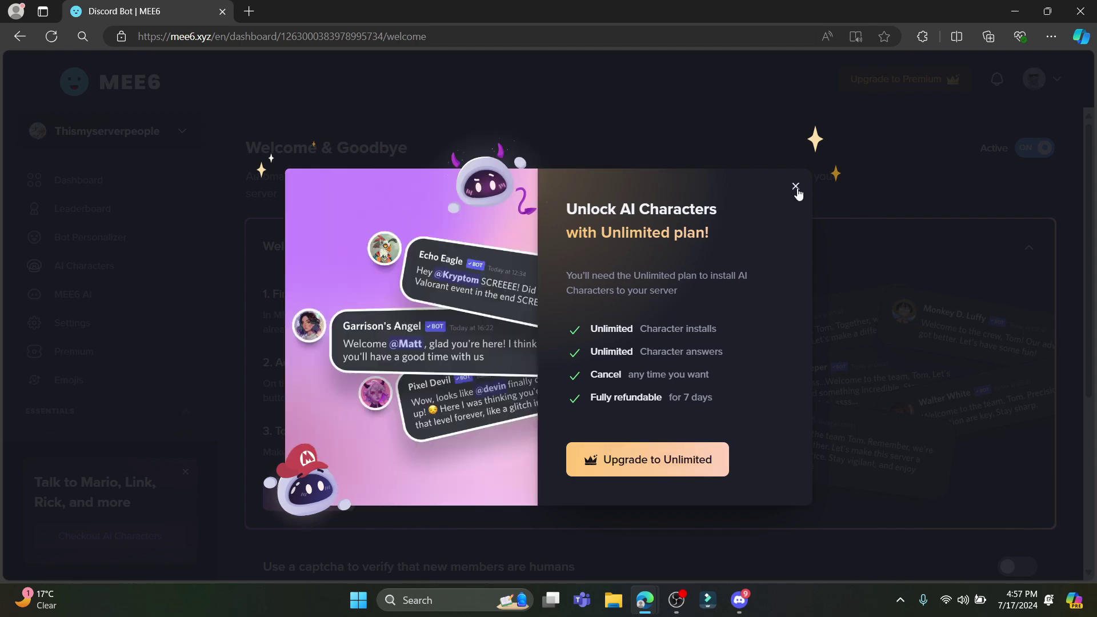
{"action": "left_click", "coordinate": [797, 187]}
Enable sending a message when a user joins the server and choose thismyserver as the welcome message channel
{"action": "scroll", "coordinate": [457, 381], "scroll_direction": "down", "scroll_amount": 3}
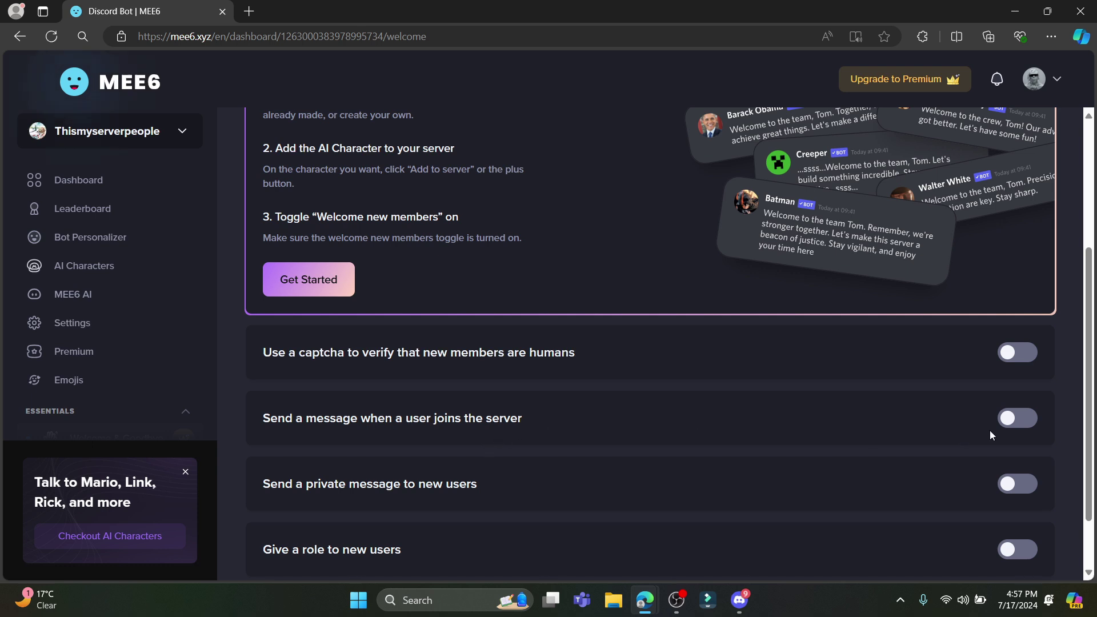
{"action": "left_click", "coordinate": [1011, 418]}
{"action": "scroll", "coordinate": [334, 461], "scroll_direction": "down", "scroll_amount": 3}
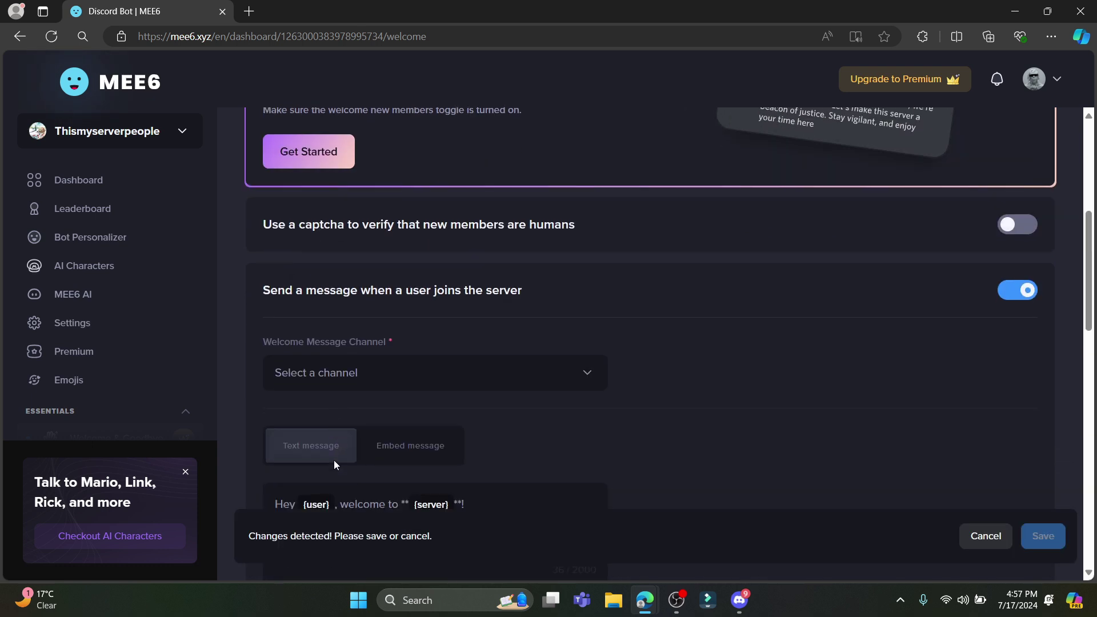
{"action": "left_click", "coordinate": [527, 369]}
{"action": "scroll", "coordinate": [320, 395], "scroll_direction": "down", "scroll_amount": 1}
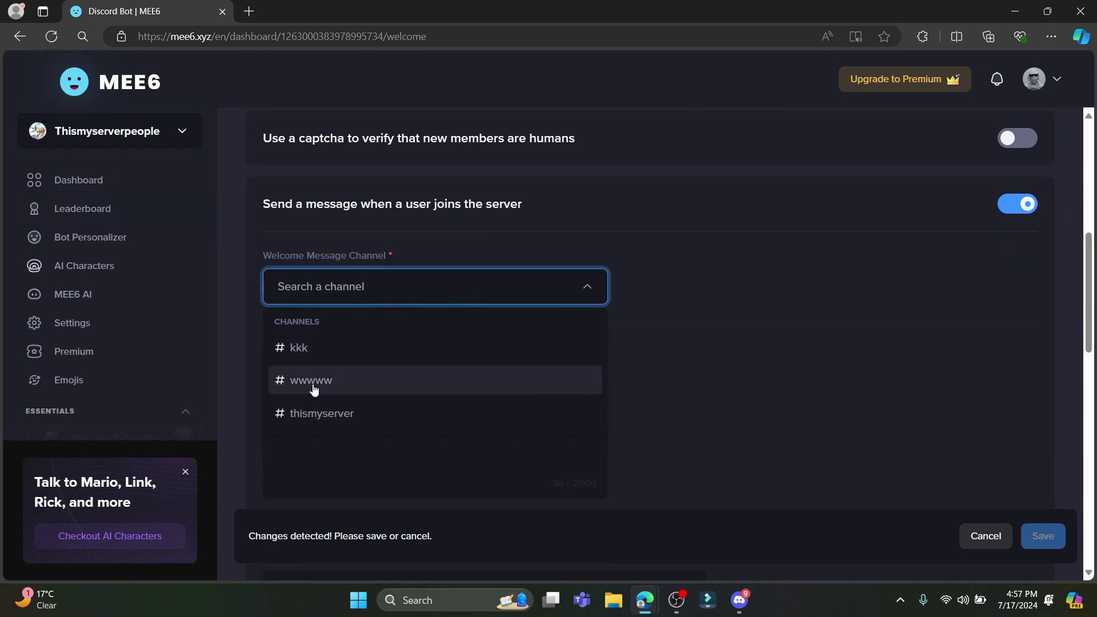
{"action": "left_click", "coordinate": [308, 414]}
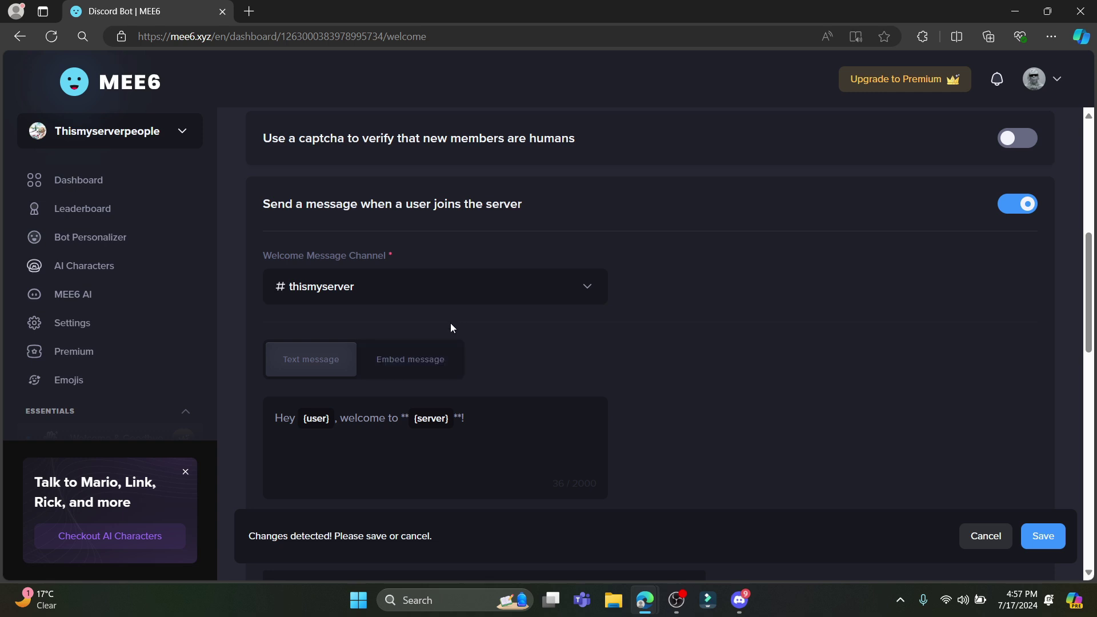
Switch the join message to an embed message, look over its fields, and return it to a text message
{"action": "left_click", "coordinate": [409, 361]}
{"action": "scroll", "coordinate": [321, 370], "scroll_direction": "down", "scroll_amount": 2}
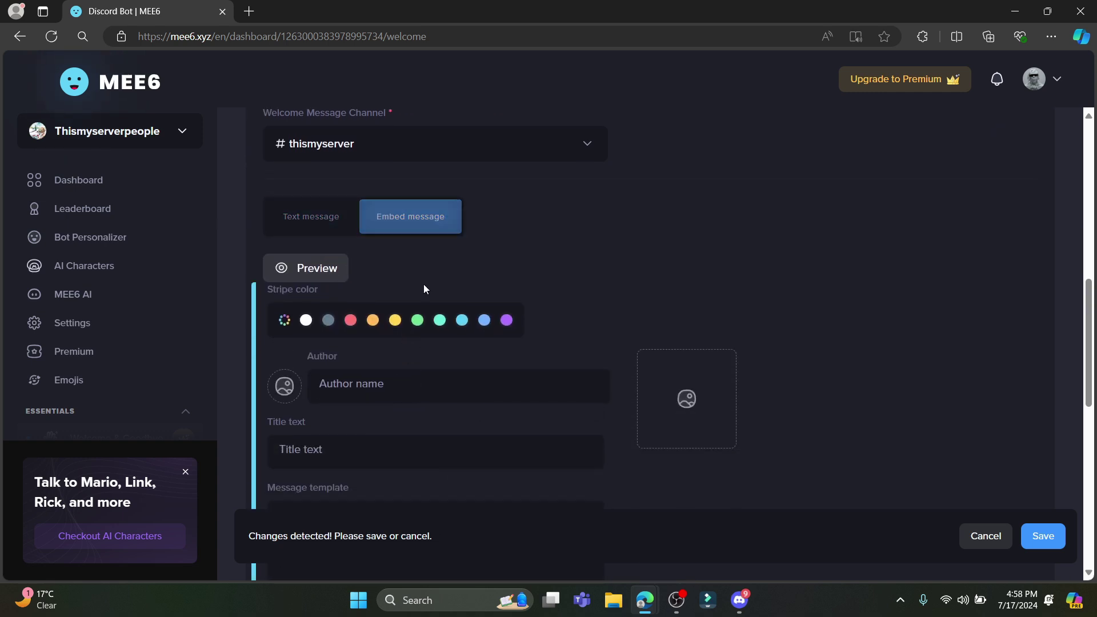
{"action": "scroll", "coordinate": [424, 301], "scroll_direction": "down", "scroll_amount": 1}
{"action": "scroll", "coordinate": [330, 286], "scroll_direction": "up", "scroll_amount": 3}
{"action": "left_click", "coordinate": [311, 359]}
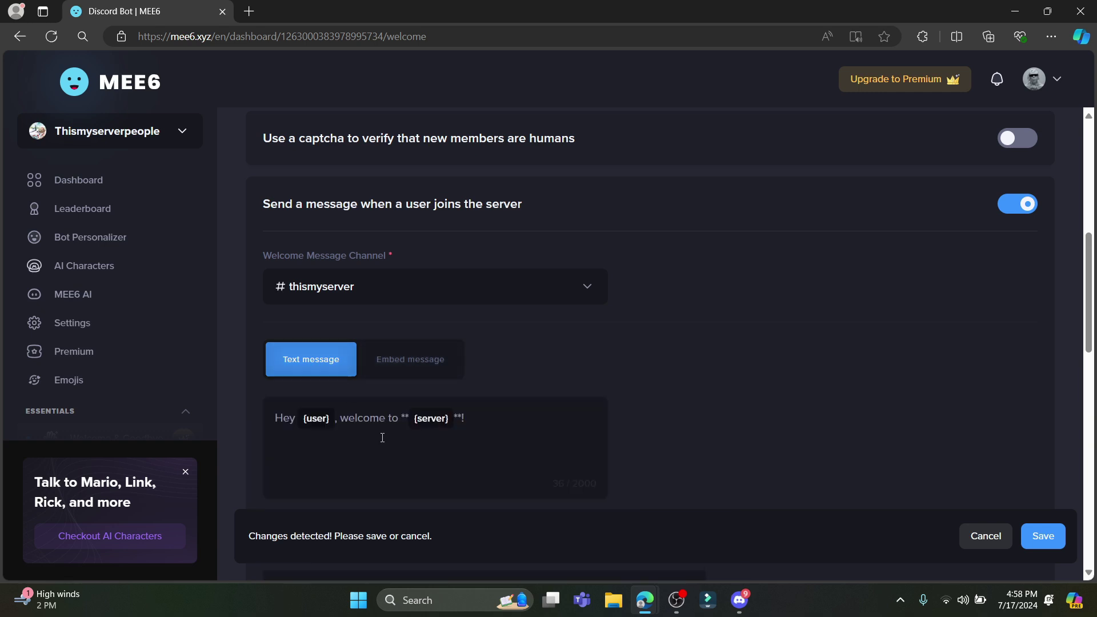
Reword the join message to "{user} ,has joined the {server} **!"
{"action": "scroll", "coordinate": [383, 503], "scroll_direction": "down", "scroll_amount": 1}
{"action": "left_click_drag", "start_coordinate": [482, 354], "coordinate": [308, 351]}
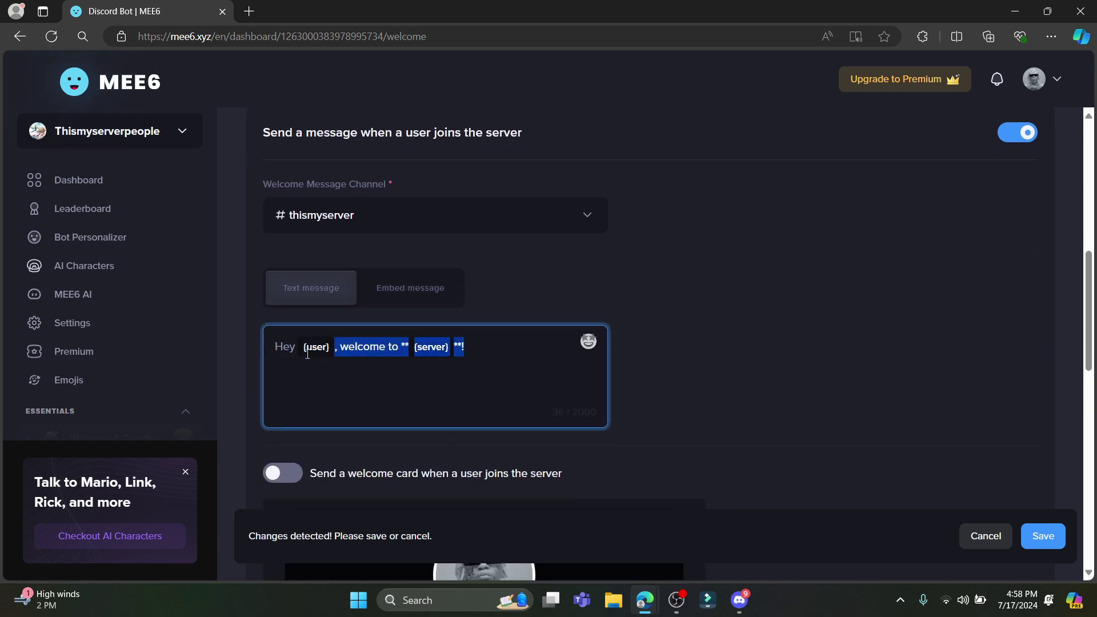
{"action": "left_click", "coordinate": [320, 371]}
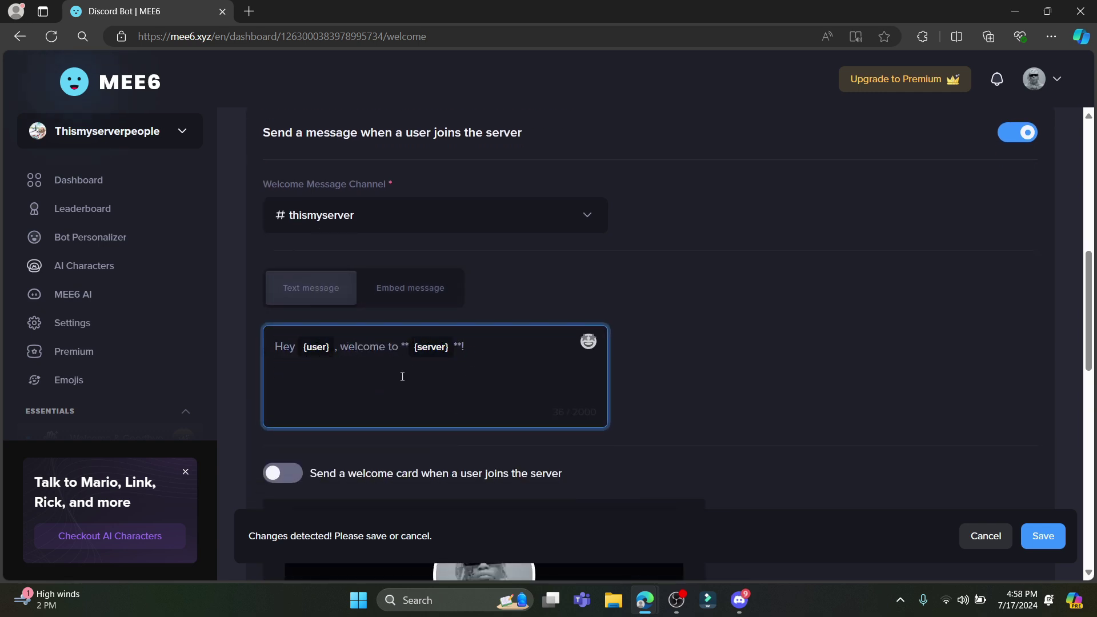
{"action": "left_click_drag", "start_coordinate": [296, 348], "coordinate": [255, 347]}
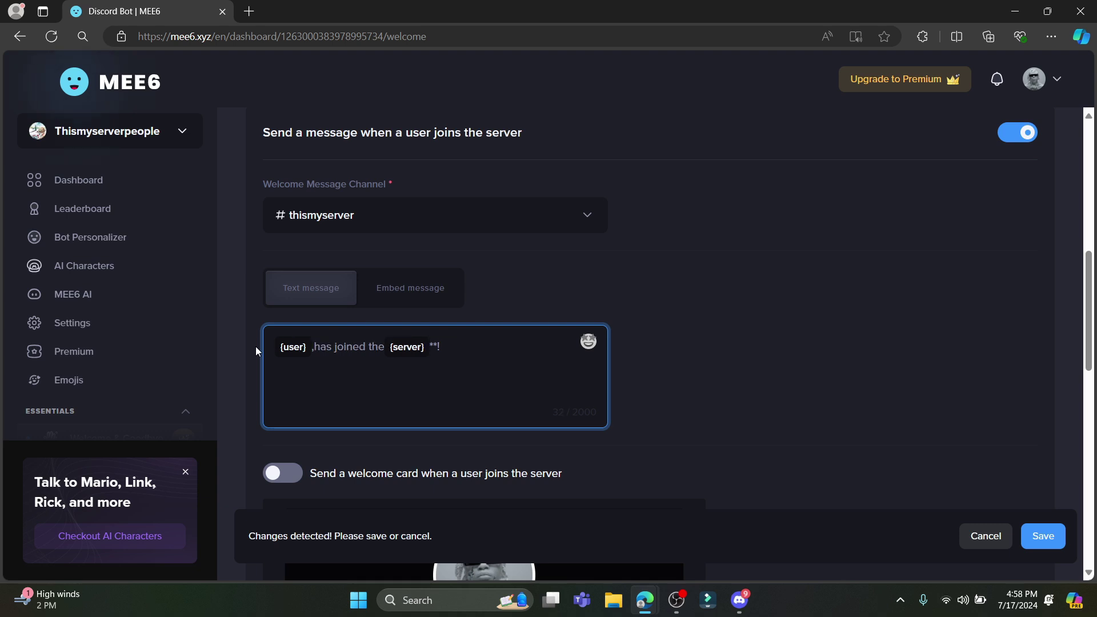
Turn on the welcome card for joining users, look over its preview and customization options, and turn it off again
{"action": "scroll", "coordinate": [301, 379], "scroll_direction": "down", "scroll_amount": 3}
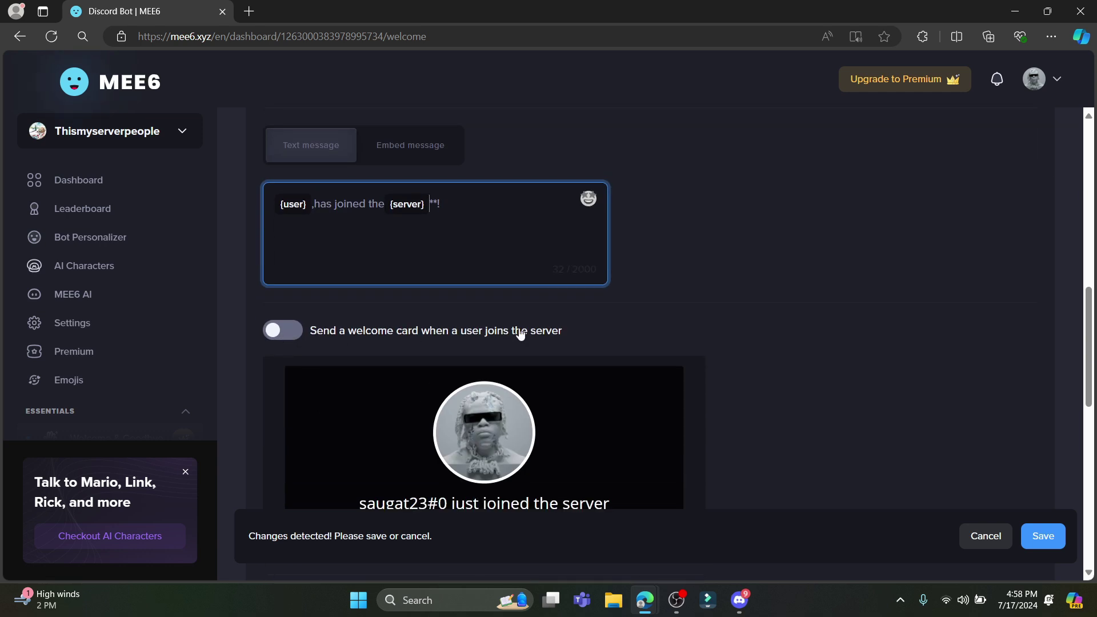
{"action": "scroll", "coordinate": [537, 331], "scroll_direction": "down", "scroll_amount": 4}
{"action": "scroll", "coordinate": [309, 263], "scroll_direction": "up", "scroll_amount": 2}
{"action": "left_click", "coordinate": [282, 259]}
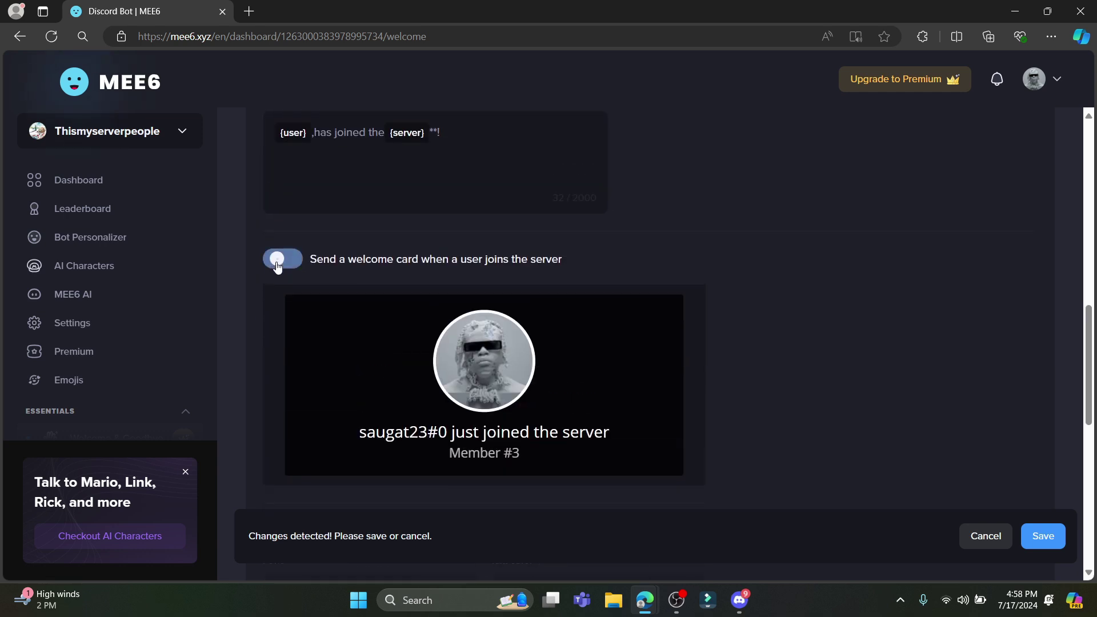
{"action": "scroll", "coordinate": [373, 269], "scroll_direction": "down", "scroll_amount": 5}
{"action": "scroll", "coordinate": [629, 320], "scroll_direction": "up", "scroll_amount": 5}
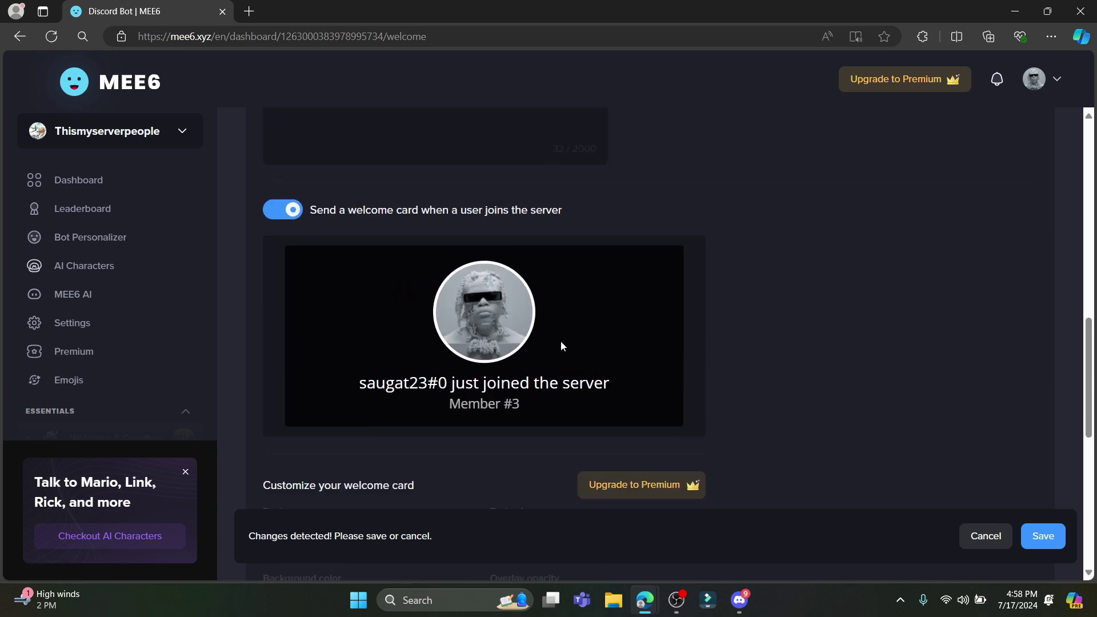
{"action": "scroll", "coordinate": [400, 389], "scroll_direction": "down", "scroll_amount": 2}
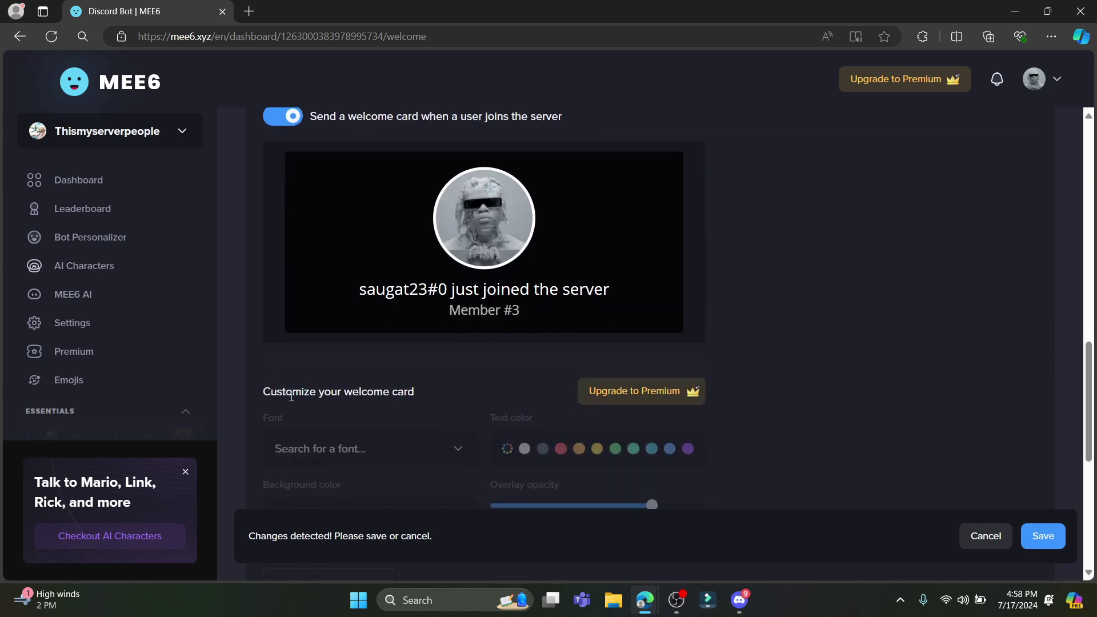
{"action": "left_click", "coordinate": [288, 122]}
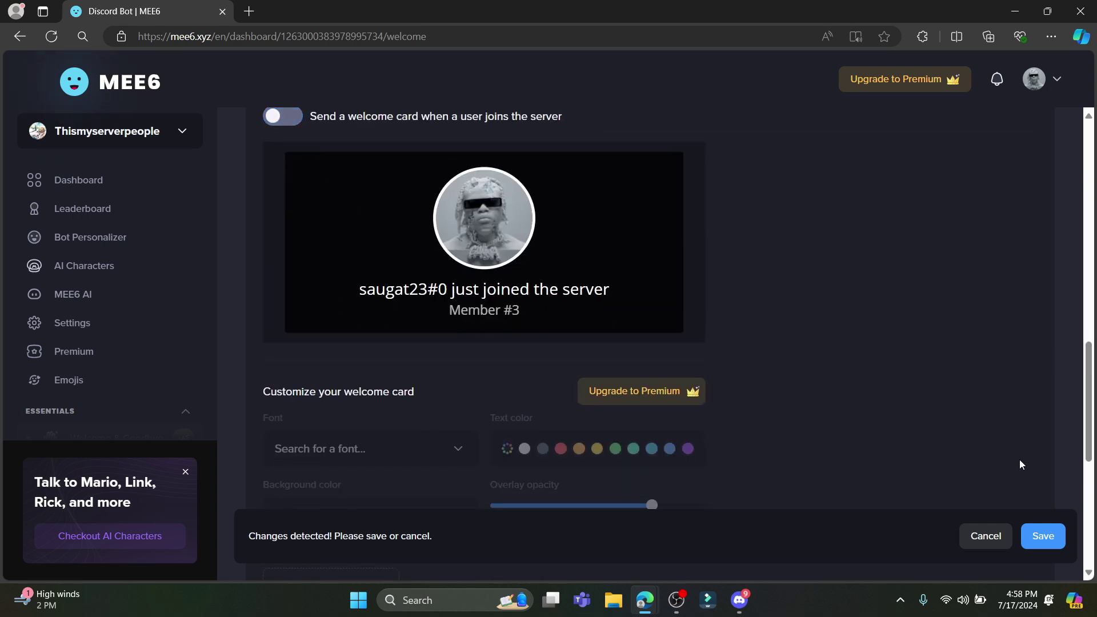
Try to save the Welcome & Goodbye changes and decline the Premium upgrade offer
{"action": "left_click", "coordinate": [1053, 543]}
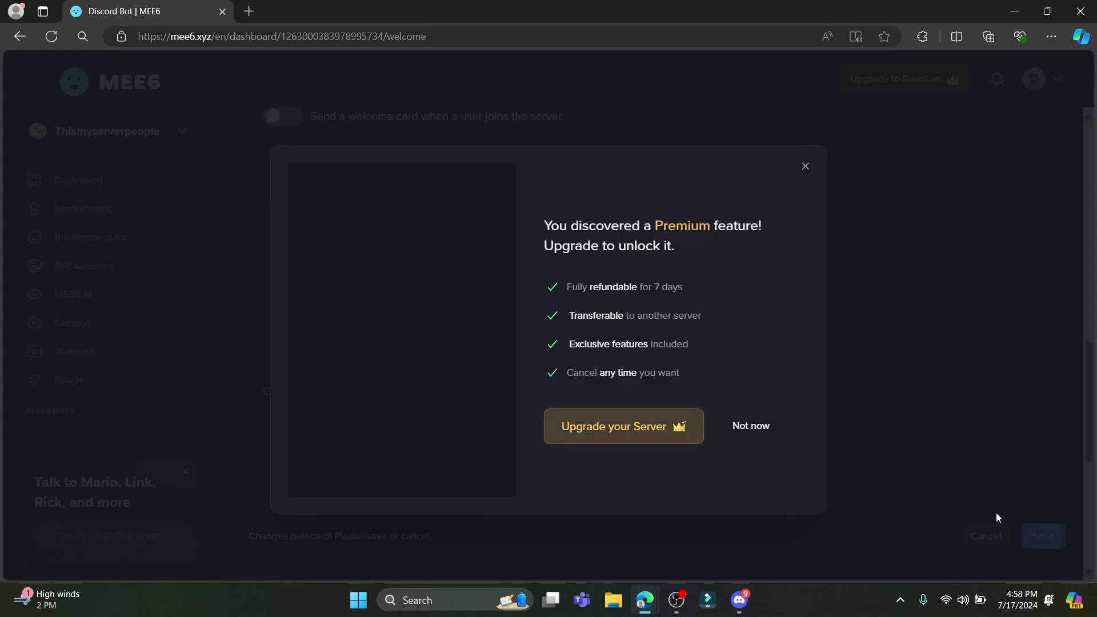
{"action": "left_click", "coordinate": [758, 426]}
{"action": "scroll", "coordinate": [719, 413], "scroll_direction": "up", "scroll_amount": 15}
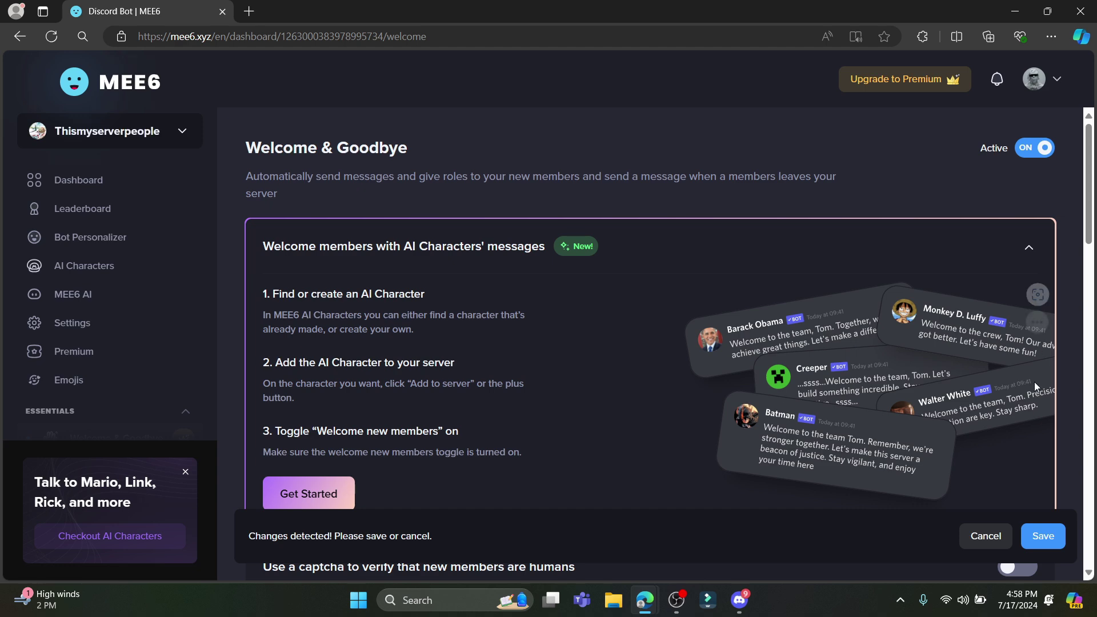
Discard the unsaved Welcome & Goodbye changes and look over the plugin's list of options
{"action": "left_click", "coordinate": [987, 536]}
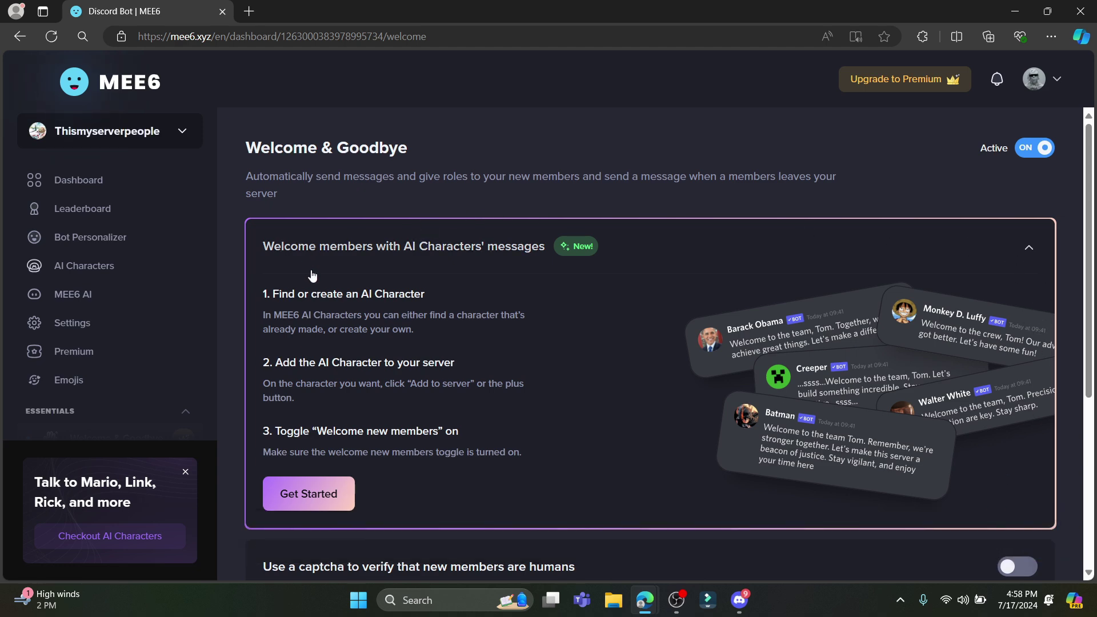
{"action": "scroll", "coordinate": [595, 441], "scroll_direction": "down", "scroll_amount": 5}
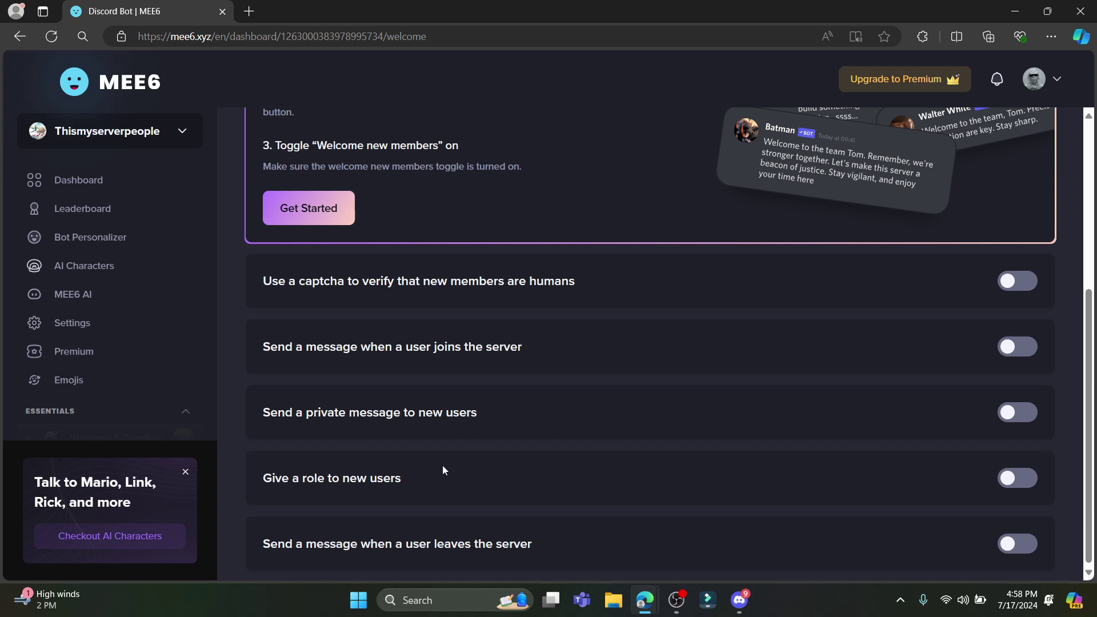
{"action": "scroll", "coordinate": [598, 449], "scroll_direction": "down", "scroll_amount": 1}
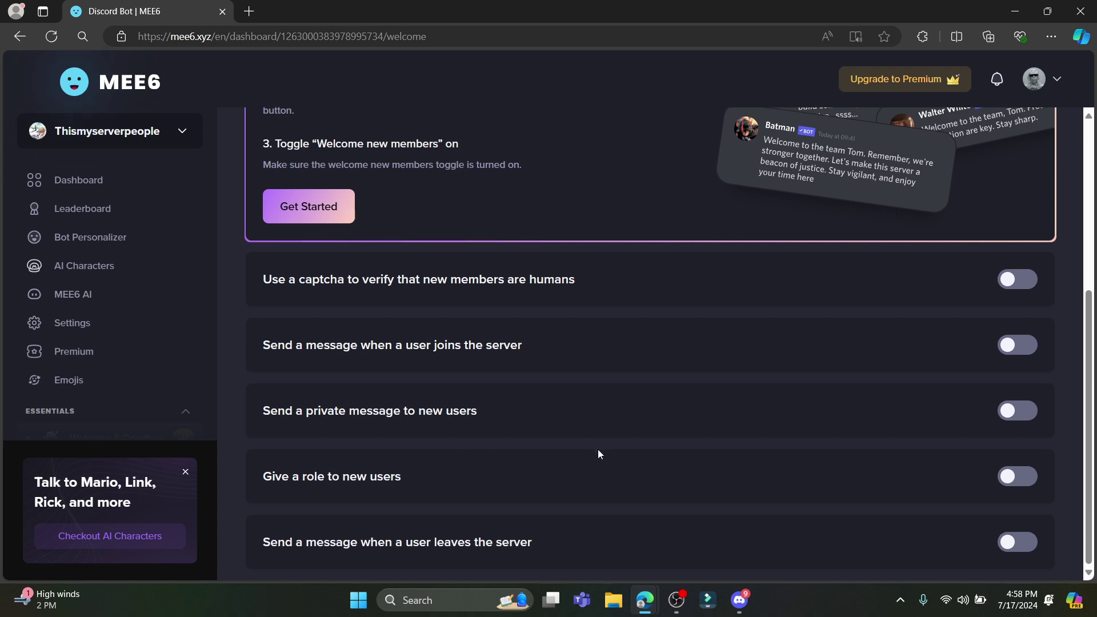
{"action": "left_click", "coordinate": [1017, 350]}
{"action": "scroll", "coordinate": [446, 435], "scroll_direction": "down", "scroll_amount": 3}
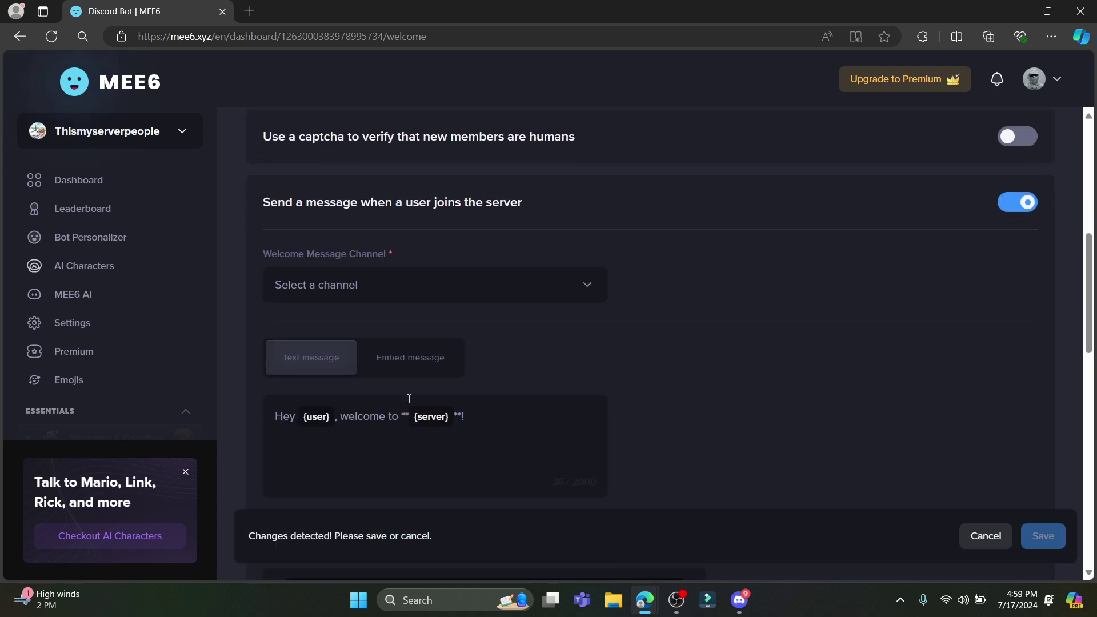
{"action": "left_click", "coordinate": [400, 366]}
{"action": "scroll", "coordinate": [332, 443], "scroll_direction": "down", "scroll_amount": 12}
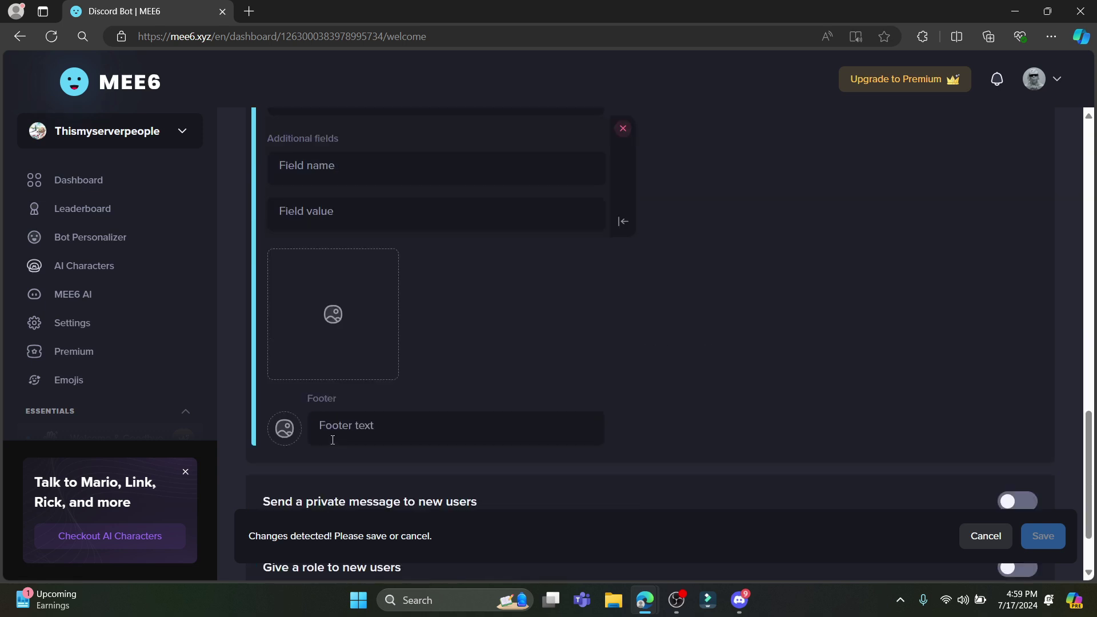
{"action": "scroll", "coordinate": [503, 404], "scroll_direction": "up", "scroll_amount": 12}
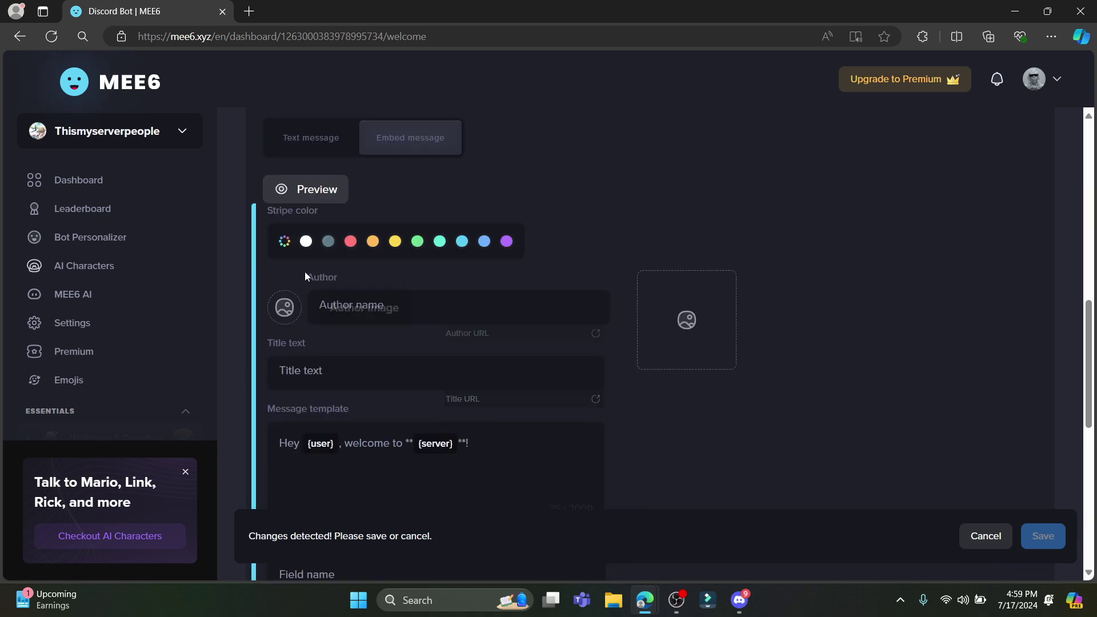
{"action": "left_click", "coordinate": [305, 147]}
{"action": "scroll", "coordinate": [421, 291], "scroll_direction": "up", "scroll_amount": 3}
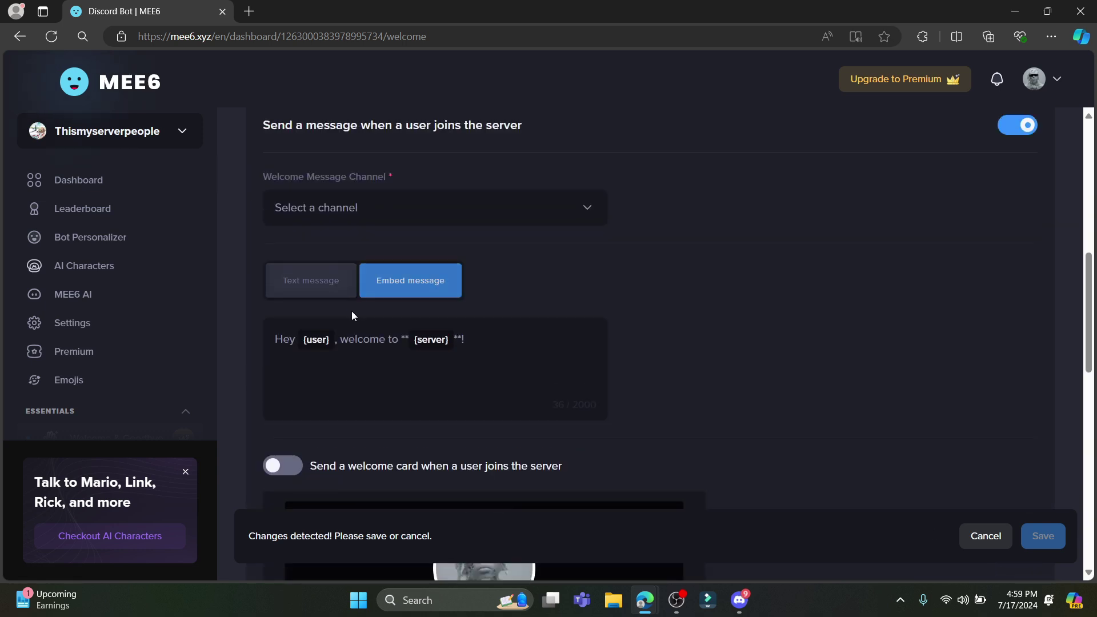
{"action": "scroll", "coordinate": [309, 298], "scroll_direction": "up", "scroll_amount": 1}
{"action": "scroll", "coordinate": [344, 307], "scroll_direction": "down", "scroll_amount": 3}
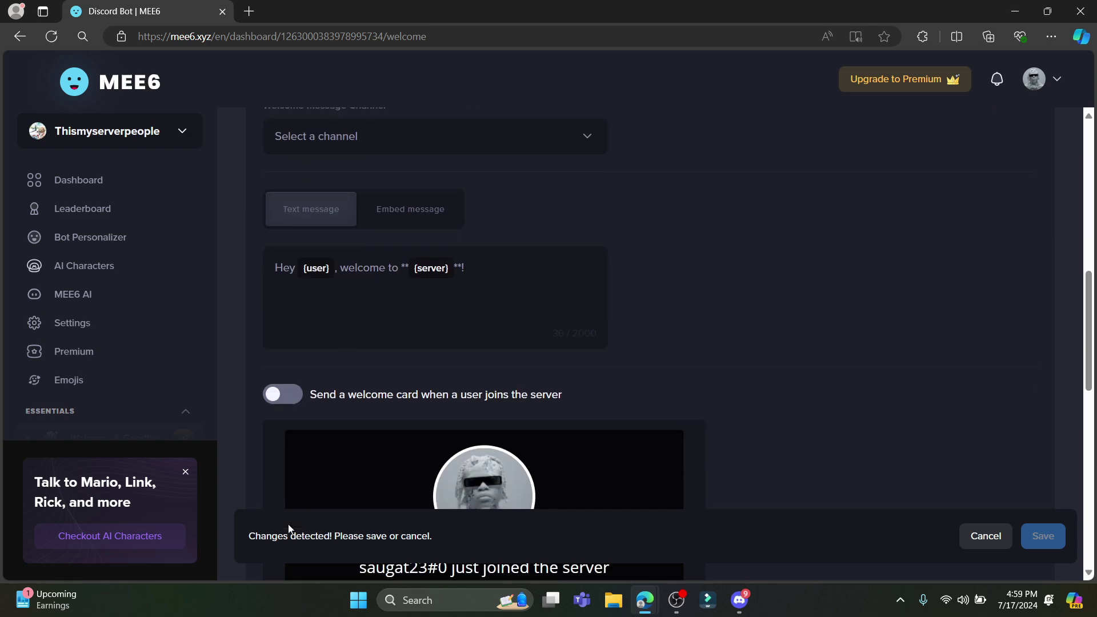
{"action": "scroll", "coordinate": [426, 440], "scroll_direction": "down", "scroll_amount": 5}
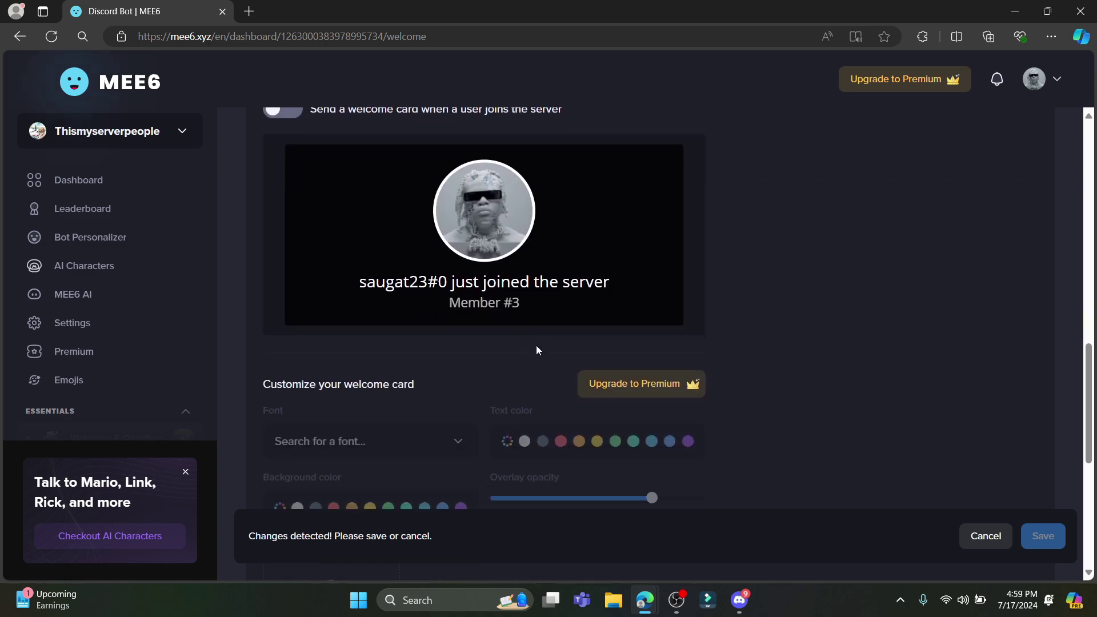
{"action": "scroll", "coordinate": [884, 425], "scroll_direction": "down", "scroll_amount": 5}
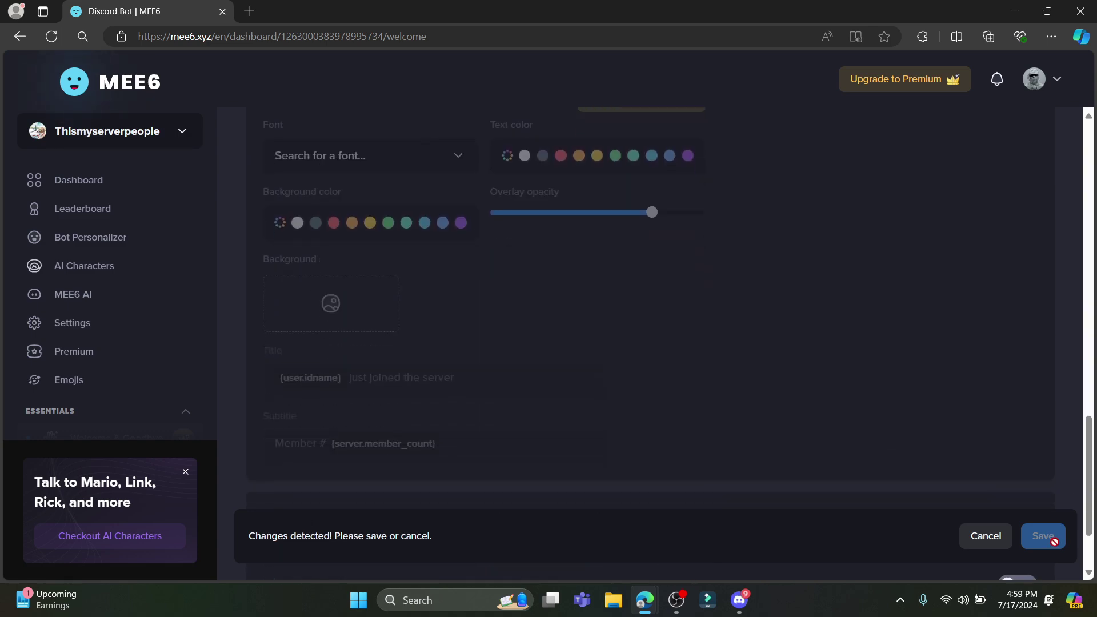
{"action": "scroll", "coordinate": [911, 496], "scroll_direction": "up", "scroll_amount": 10}
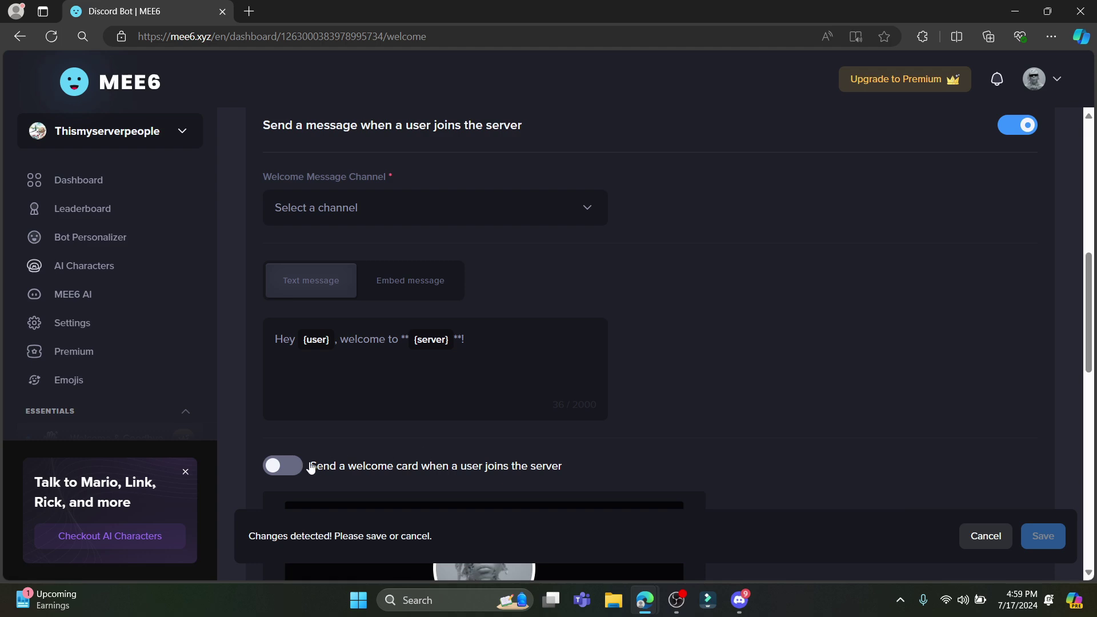
{"action": "scroll", "coordinate": [535, 443], "scroll_direction": "up", "scroll_amount": 6}
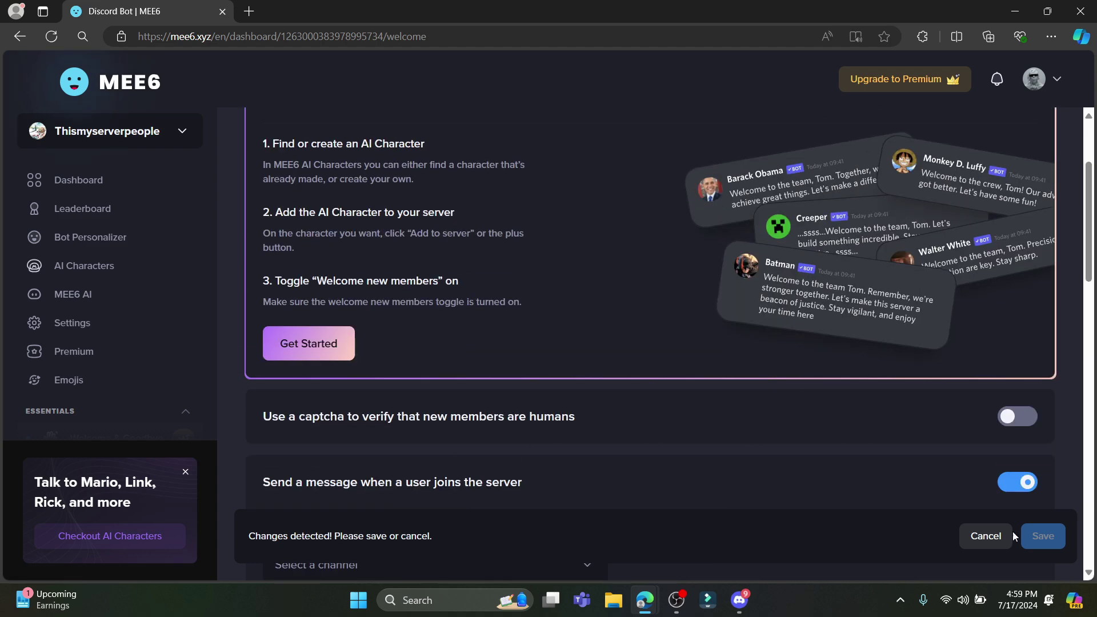
{"action": "left_click", "coordinate": [1010, 536]}
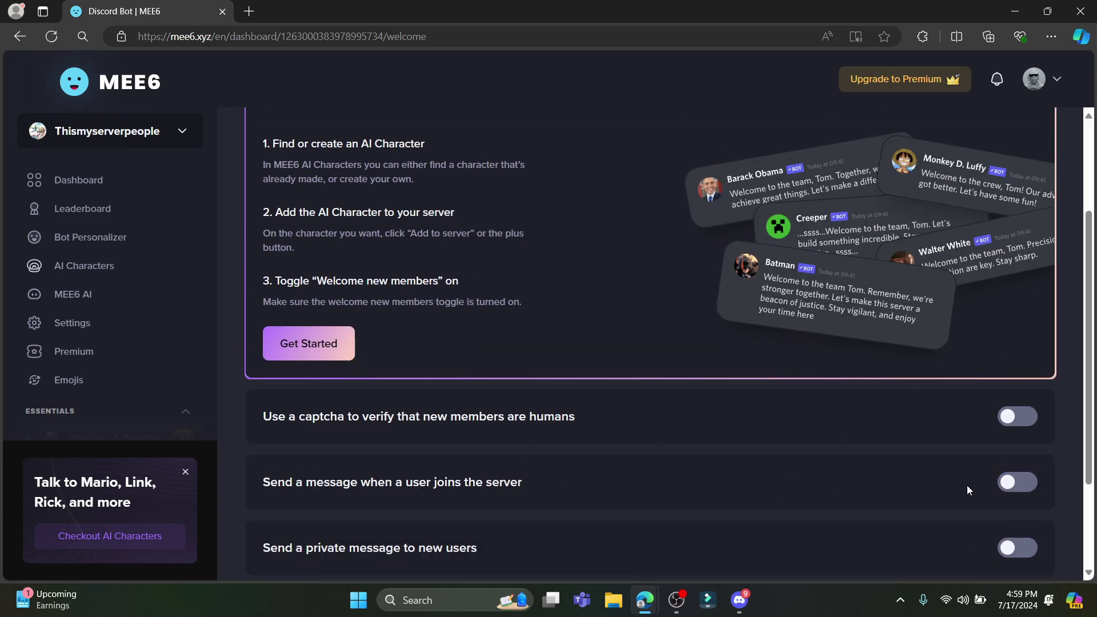
Turn on the message for users joining the server with kkk as its channel, and try to save it, declining the Premium upgrade offer
{"action": "left_click", "coordinate": [1023, 484]}
{"action": "scroll", "coordinate": [602, 444], "scroll_direction": "down", "scroll_amount": 4}
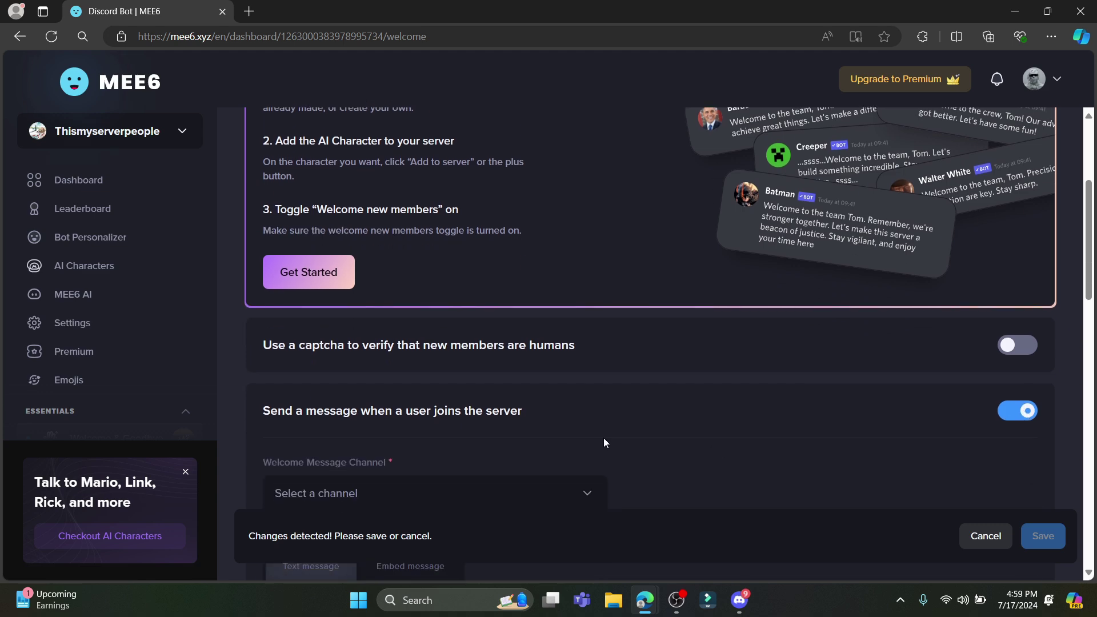
{"action": "left_click", "coordinate": [579, 349]}
{"action": "left_click", "coordinate": [296, 411]}
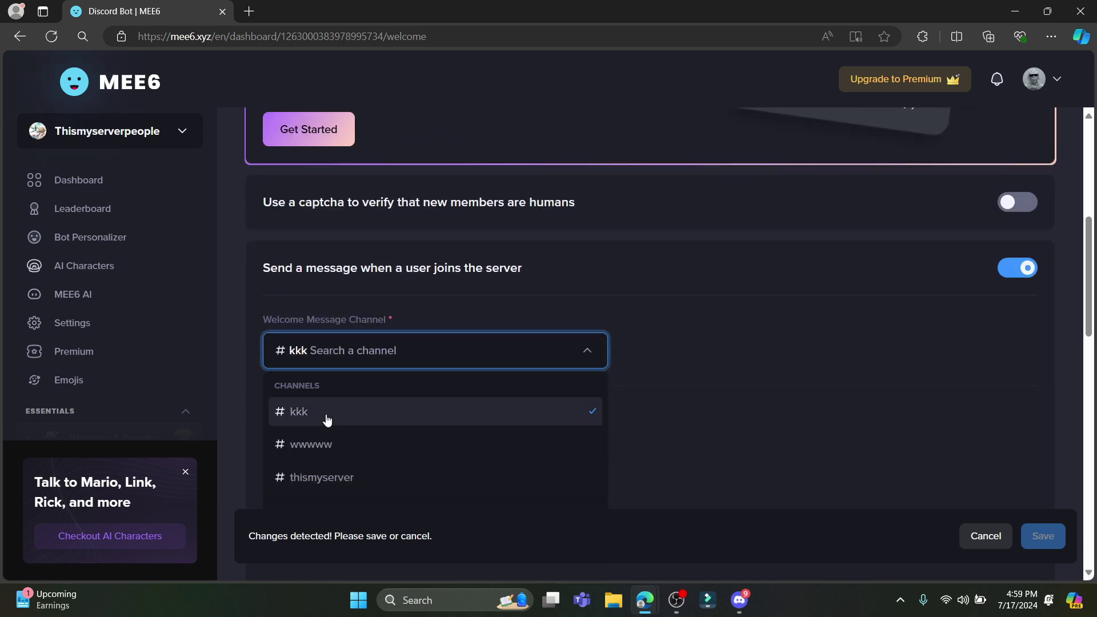
{"action": "scroll", "coordinate": [424, 423], "scroll_direction": "down", "scroll_amount": 1}
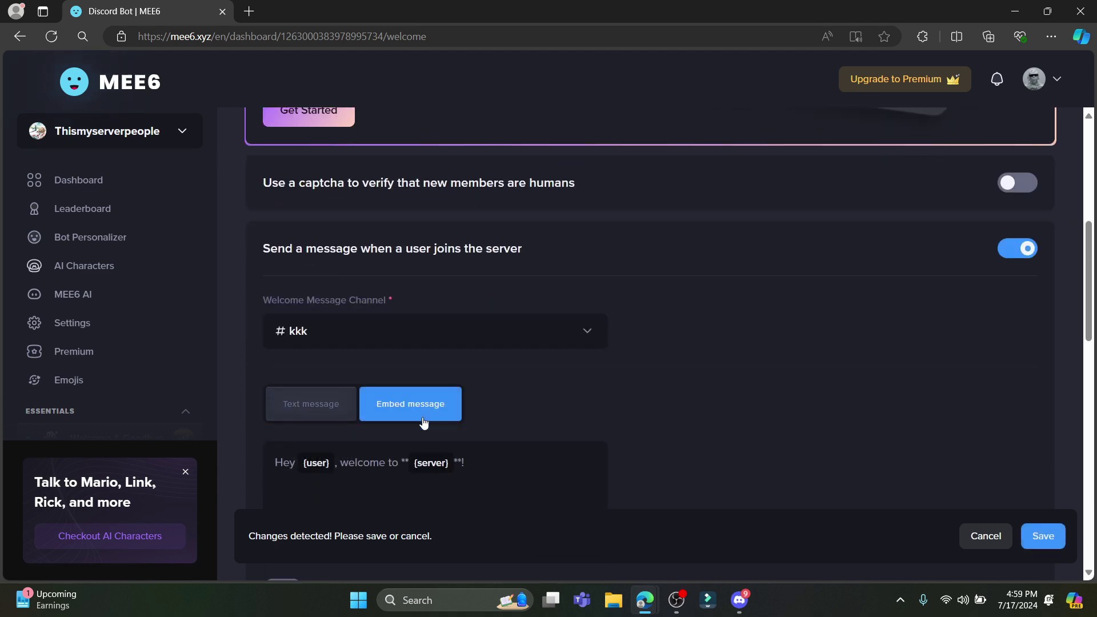
{"action": "left_click", "coordinate": [1053, 537]}
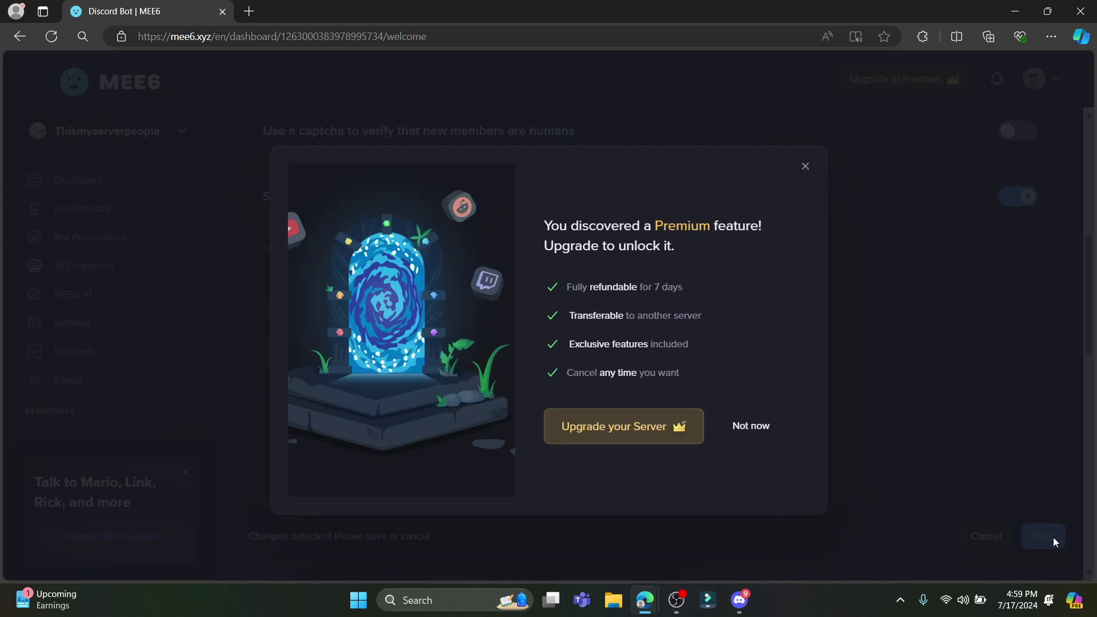
{"action": "left_click", "coordinate": [805, 166]}
Switch to Discord, open the Thismyserverpeople server, and look into the thismyserver channel's settings and permissions before closing them
{"action": "left_click", "coordinate": [739, 600]}
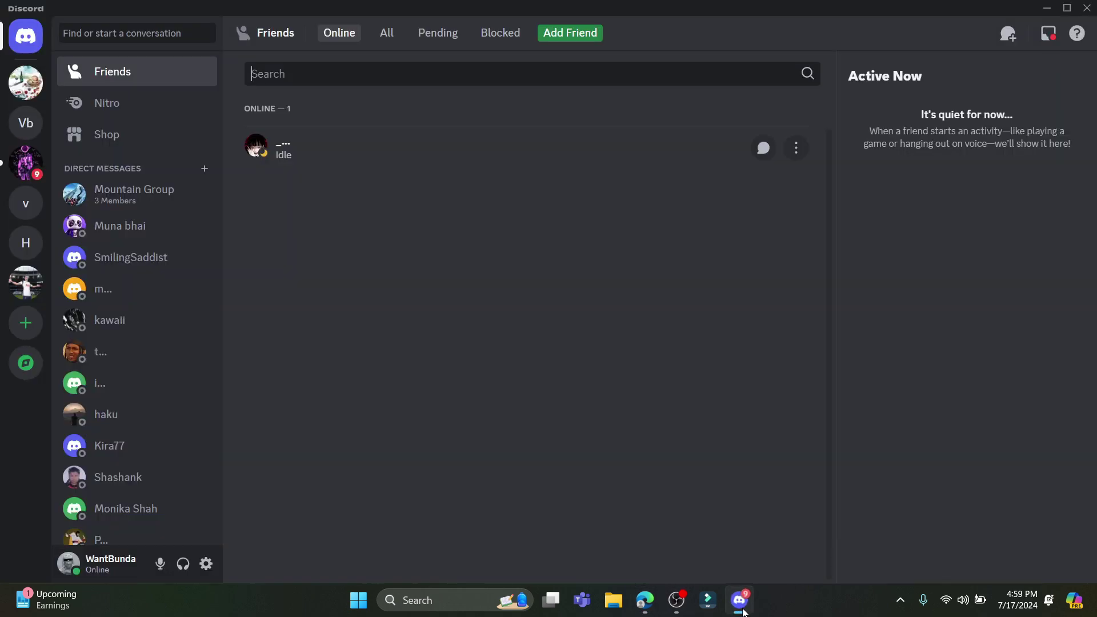
{"action": "left_click", "coordinate": [27, 92]}
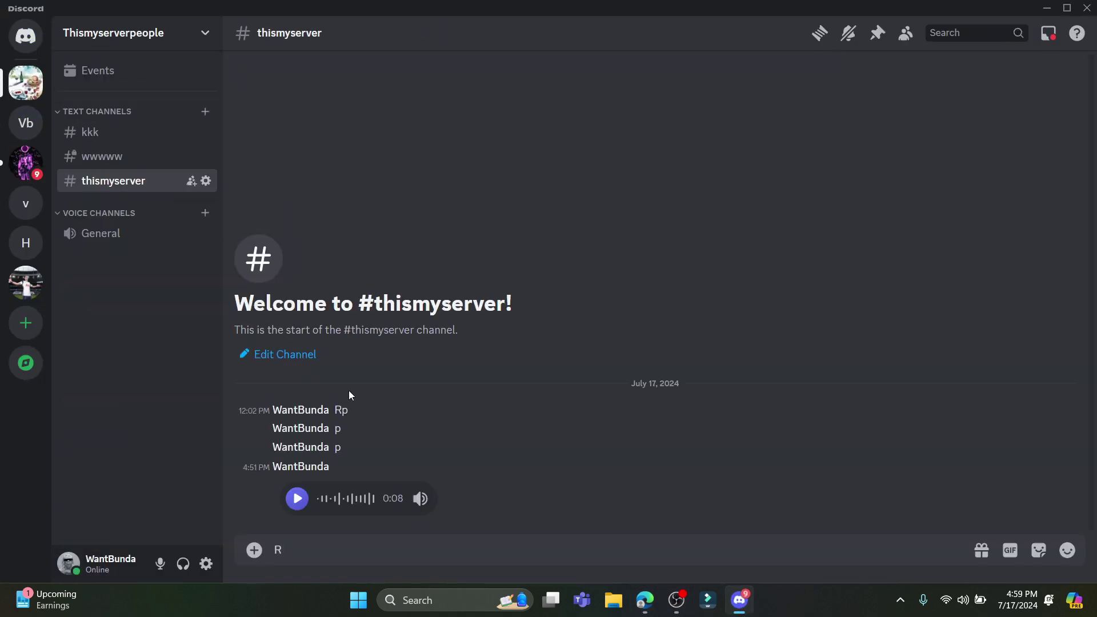
{"action": "left_click", "coordinate": [306, 364]}
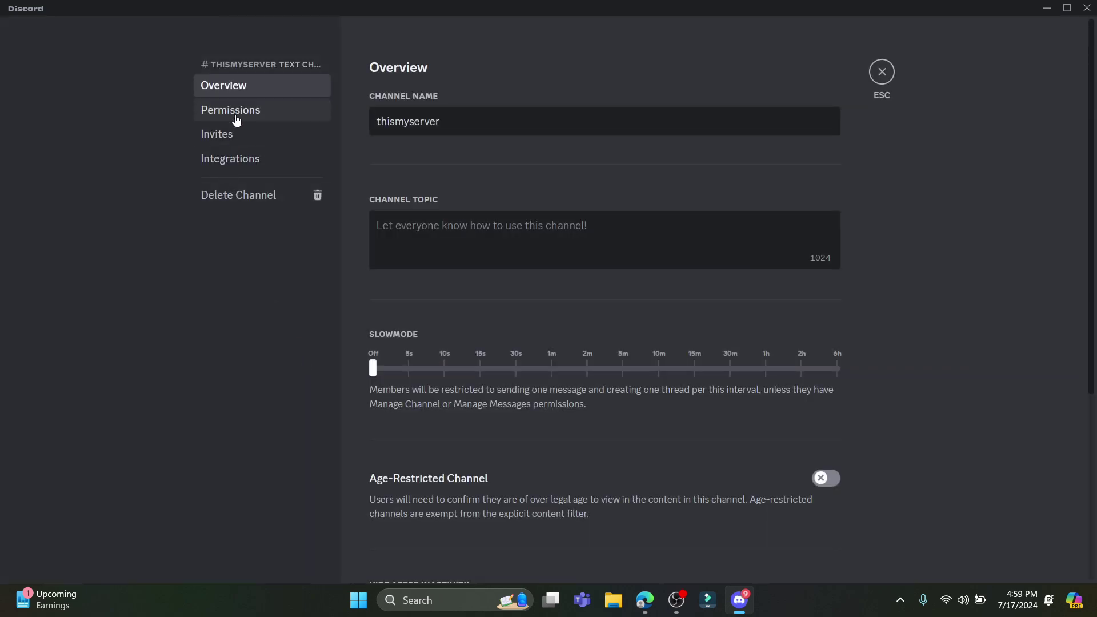
{"action": "left_click", "coordinate": [234, 113]}
{"action": "left_click", "coordinate": [880, 71]}
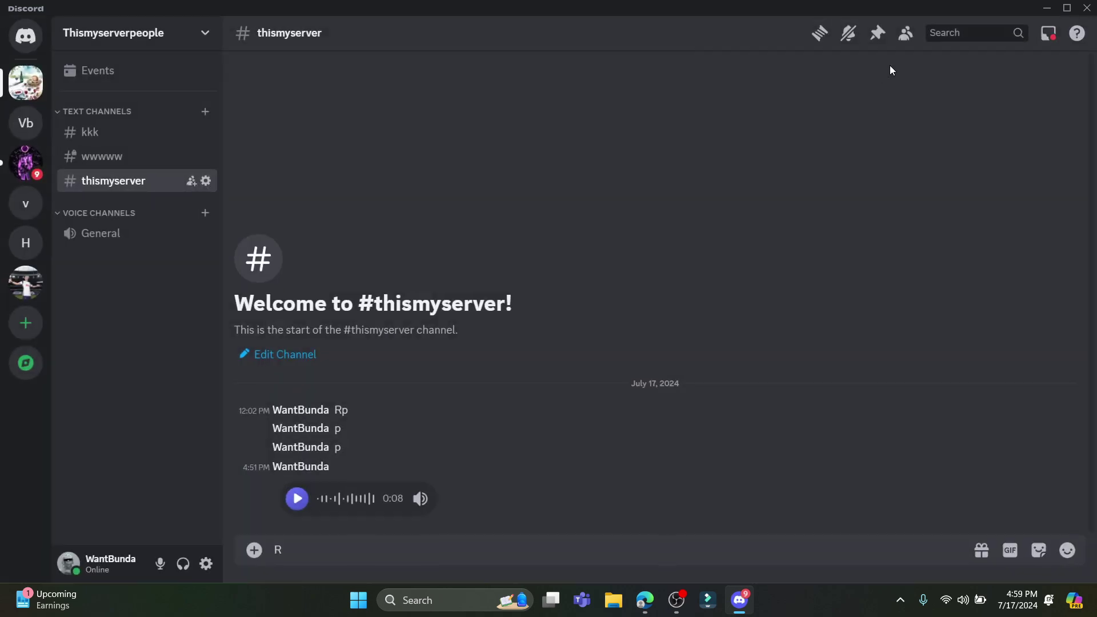